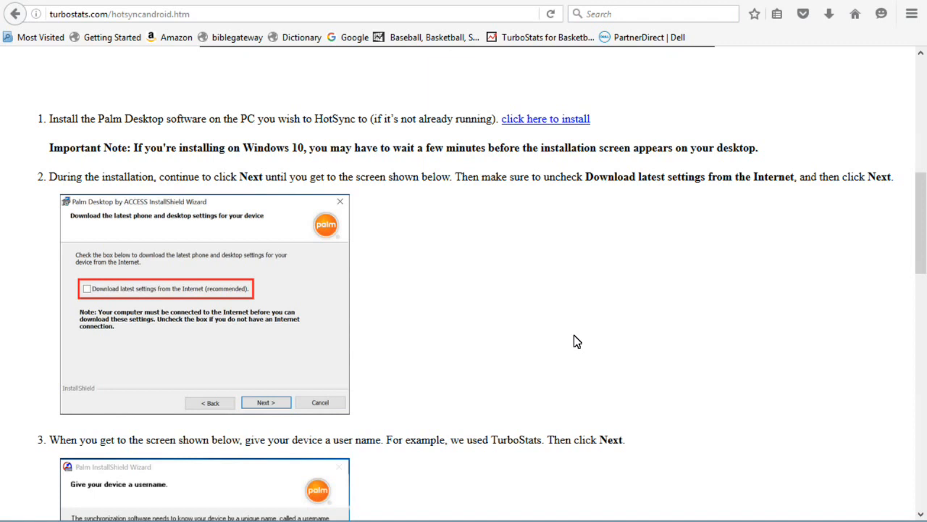
# Download PalmDesktopWin62.exe from the install link in instruction 1 and launch its setup in English (United States)
pyautogui.click(552, 122)
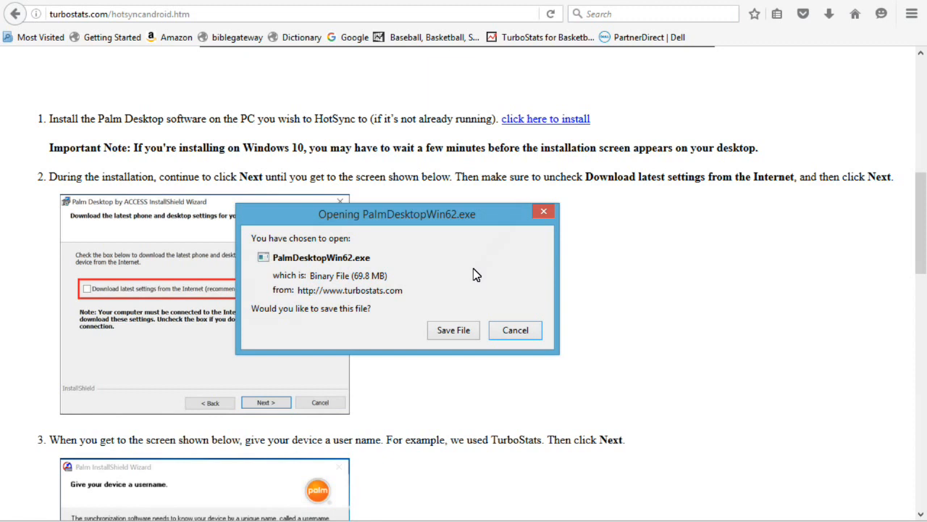
pyautogui.click(450, 332)
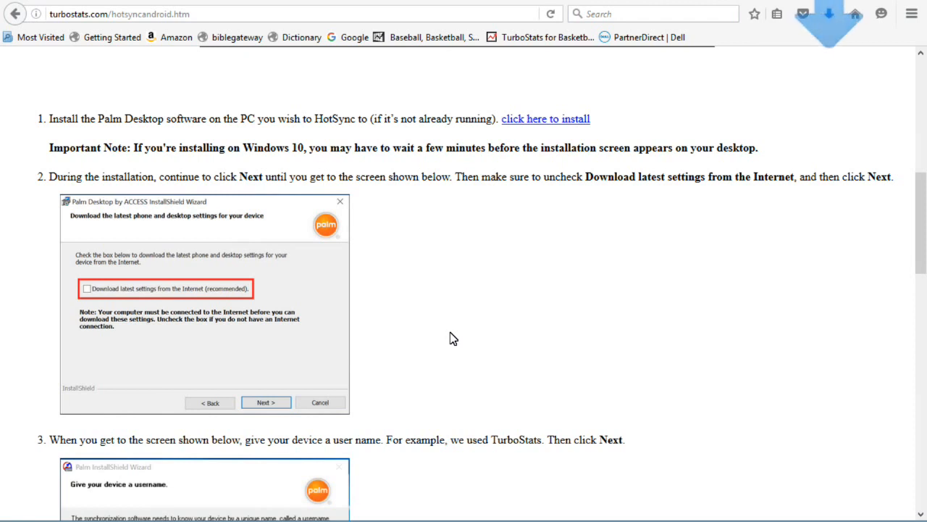
pyautogui.click(828, 14)
pyautogui.click(721, 76)
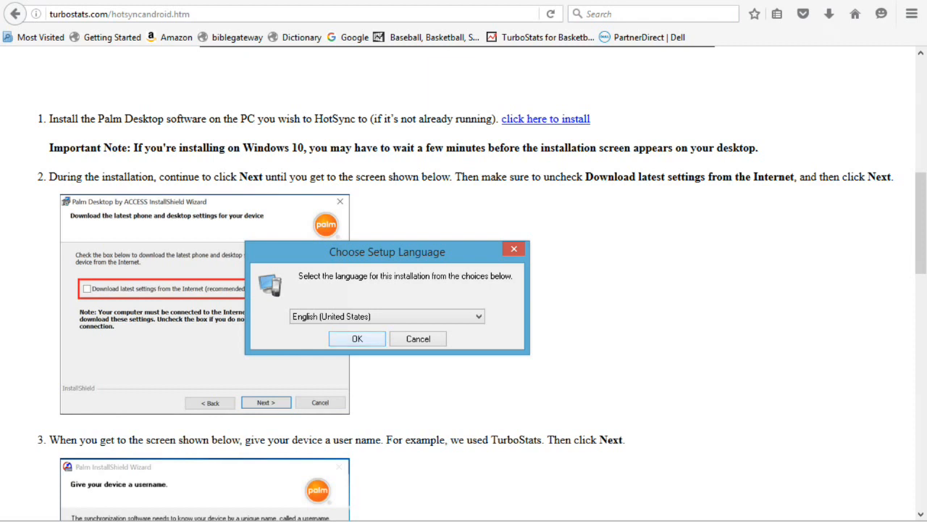
pyautogui.click(357, 338)
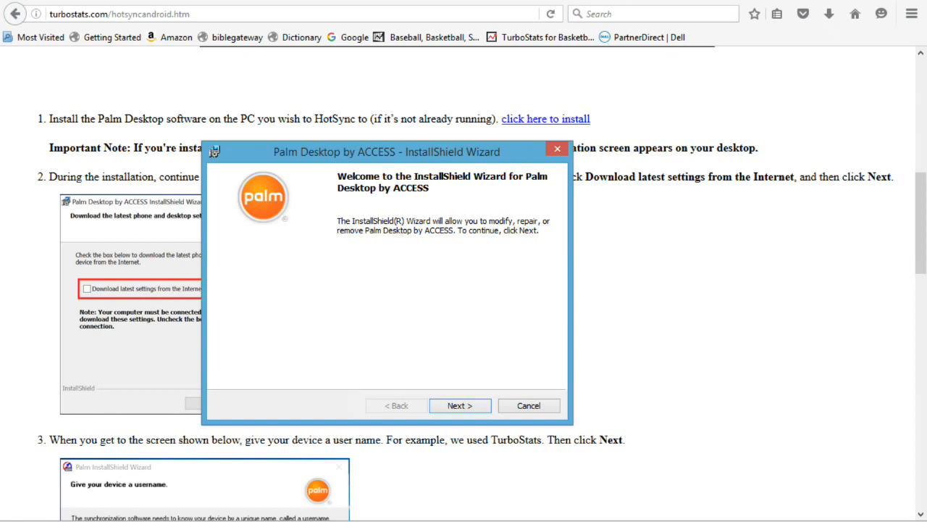
# Run the Palm Desktop installation with the Modify option and the default features, declining the desktop shortcut
pyautogui.click(460, 405)
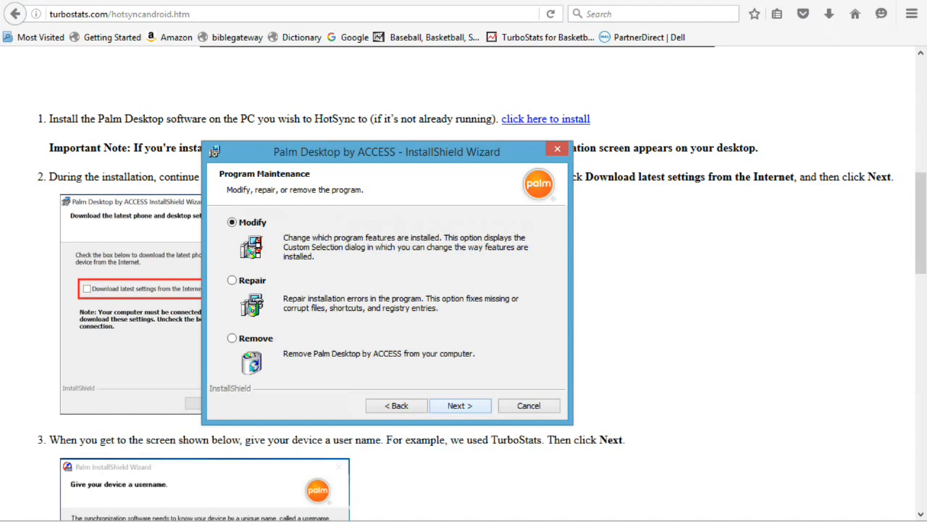
pyautogui.click(459, 405)
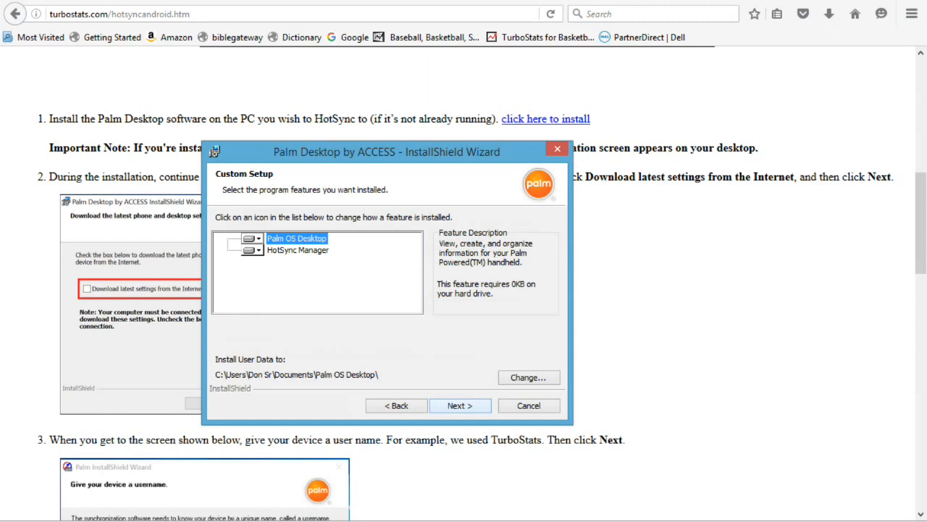
pyautogui.click(460, 405)
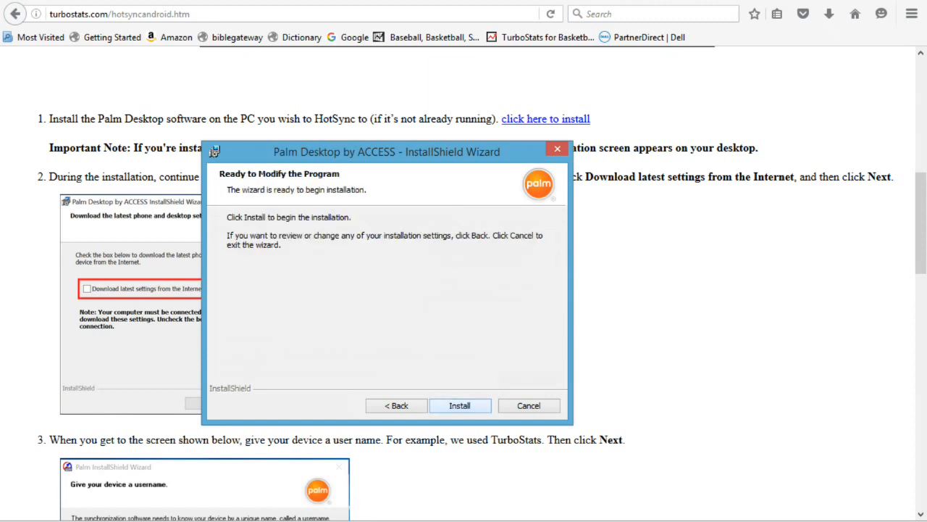
pyautogui.click(460, 406)
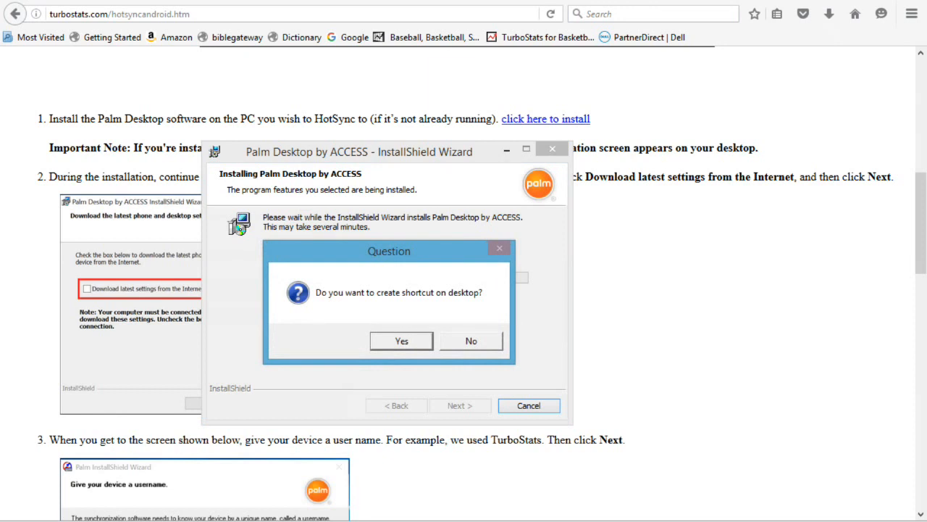
pyautogui.click(471, 340)
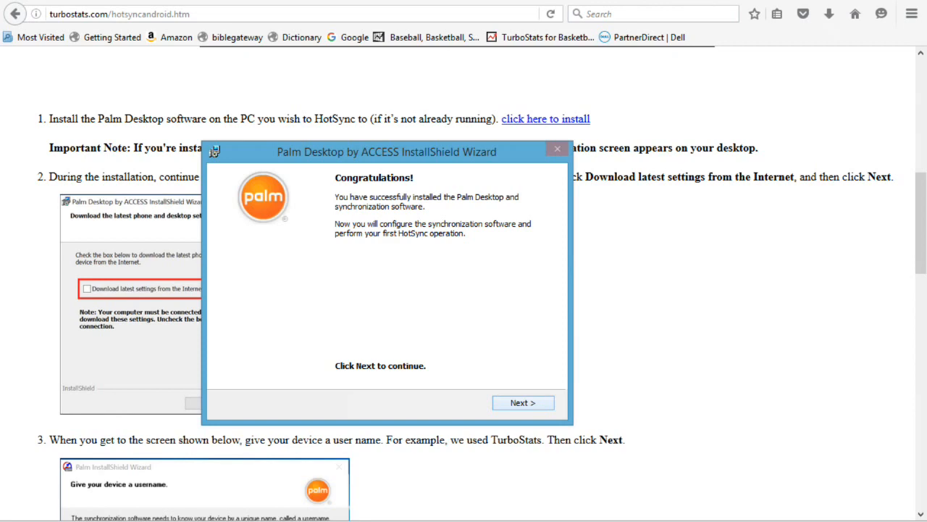
# Create a new HotSync username for the device, TurboStats4
pyautogui.click(523, 402)
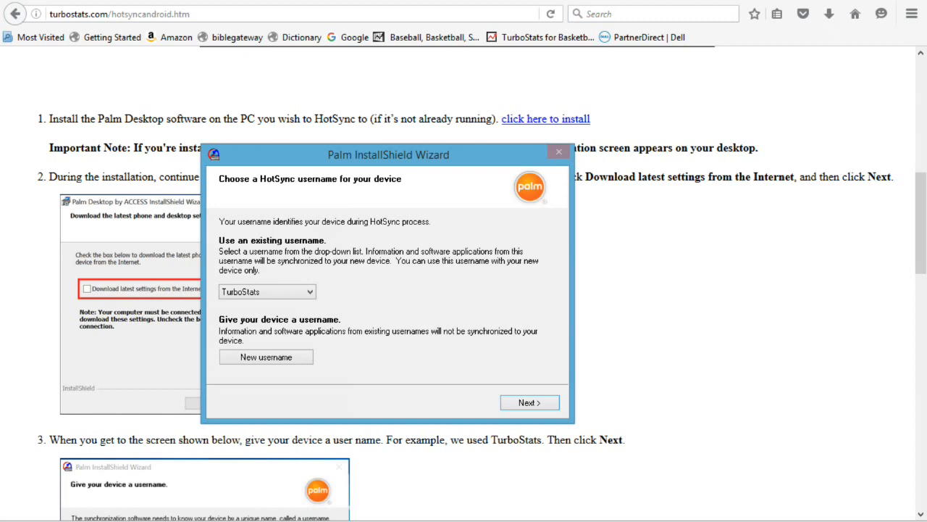
pyautogui.click(266, 357)
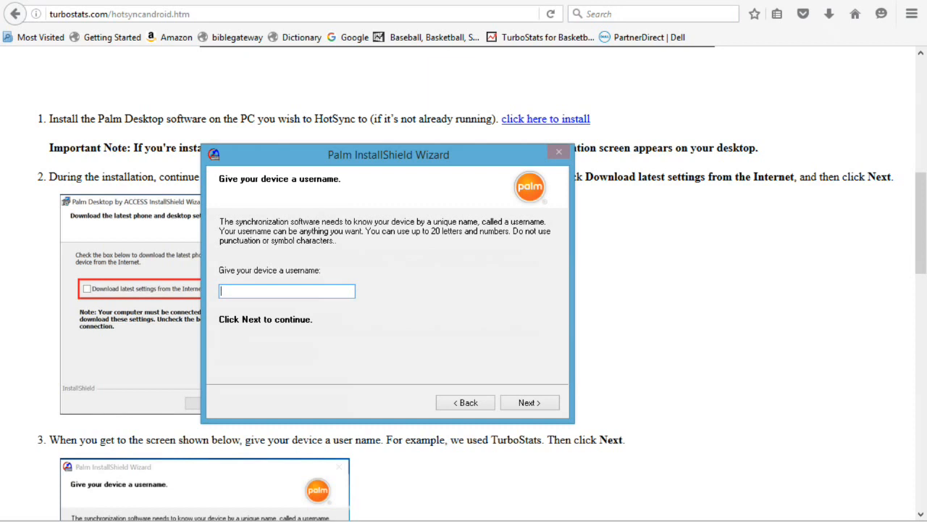
pyautogui.write('TurboStats4')
pyautogui.press('Return')
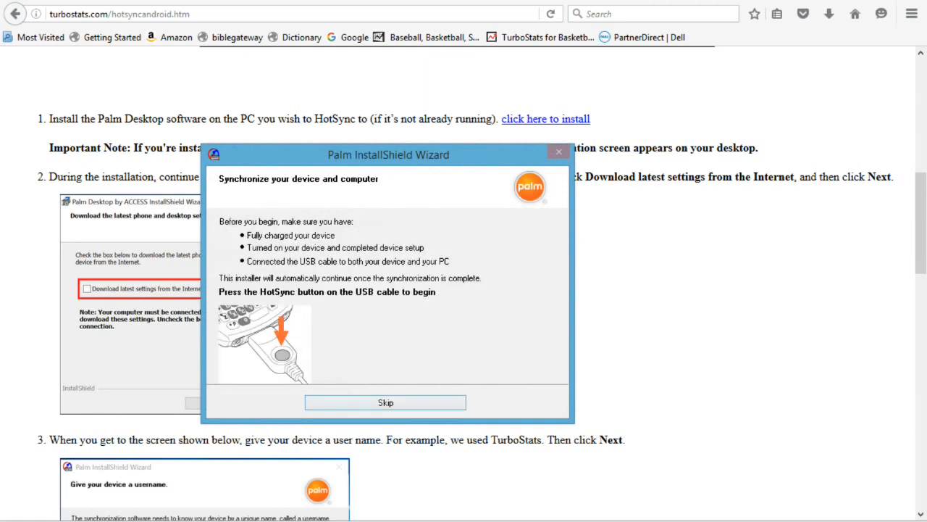
# Skip the first HotSync synchronization, confirm skipping it, and finish the Palm installation wizard
pyautogui.press('Return')
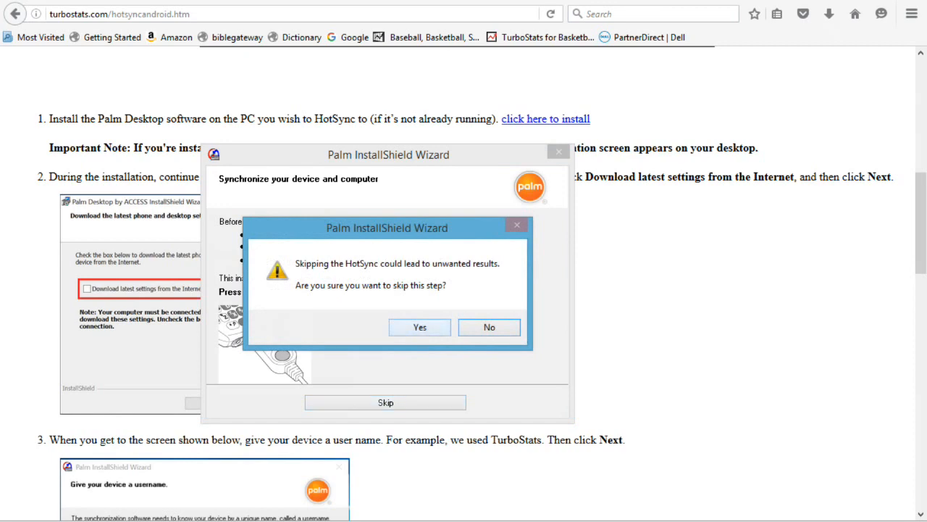
pyautogui.press('Return')
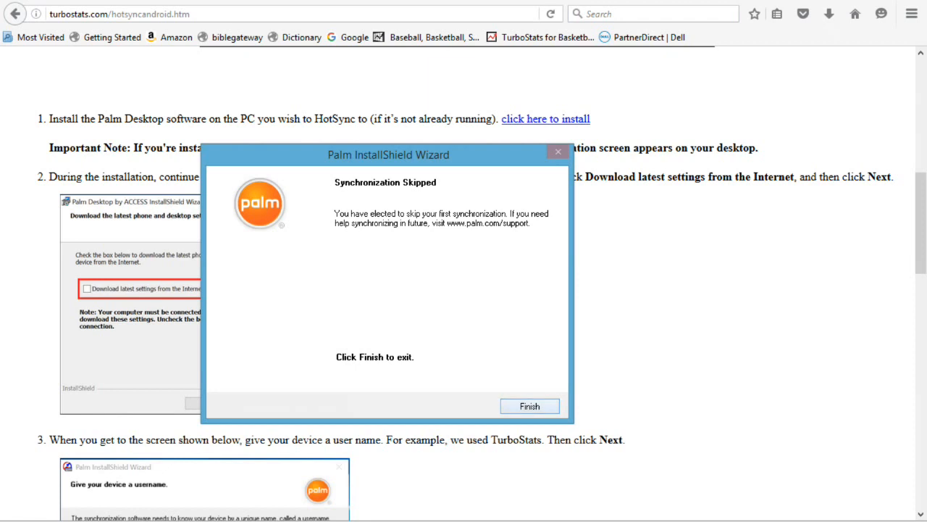
pyautogui.press('Return')
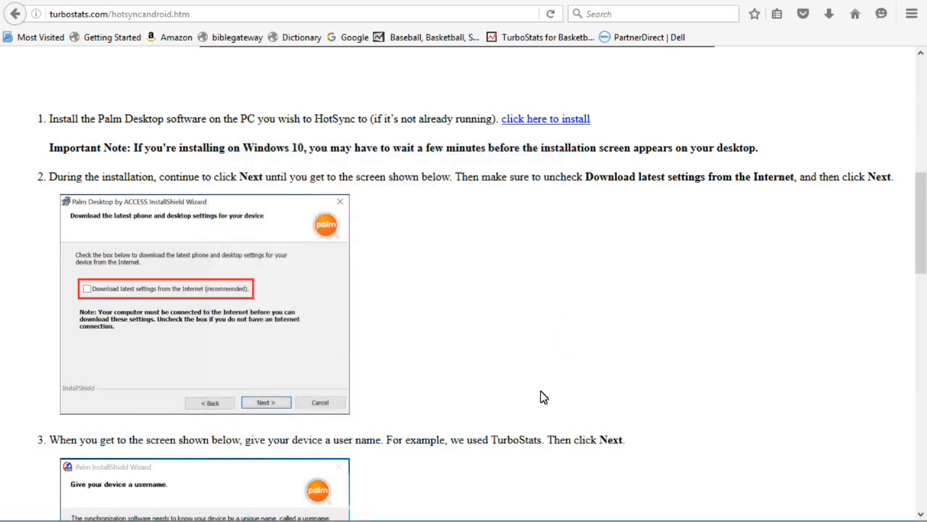
# Follow the instructions to the HotSync Manager settings, check which connection types are enabled, and close the settings
pyautogui.scroll(-1, 543, 397)
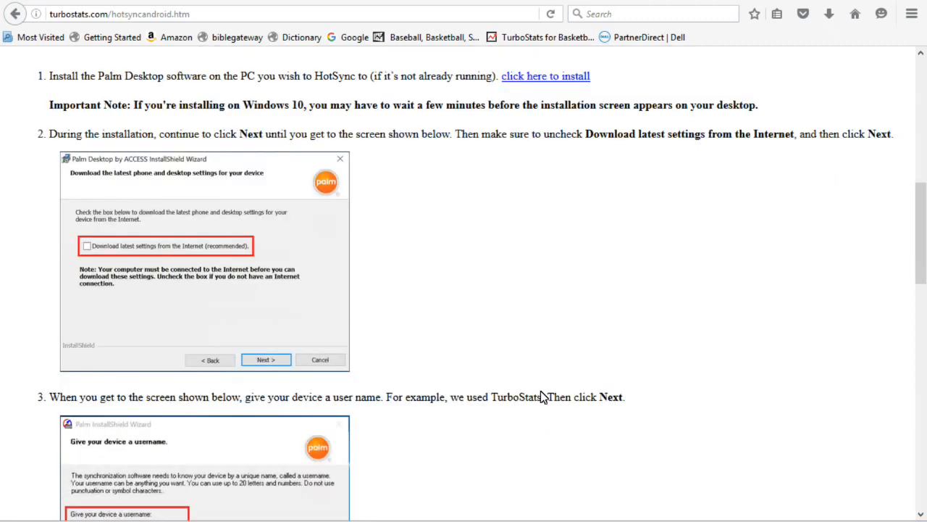
pyautogui.click(491, 303)
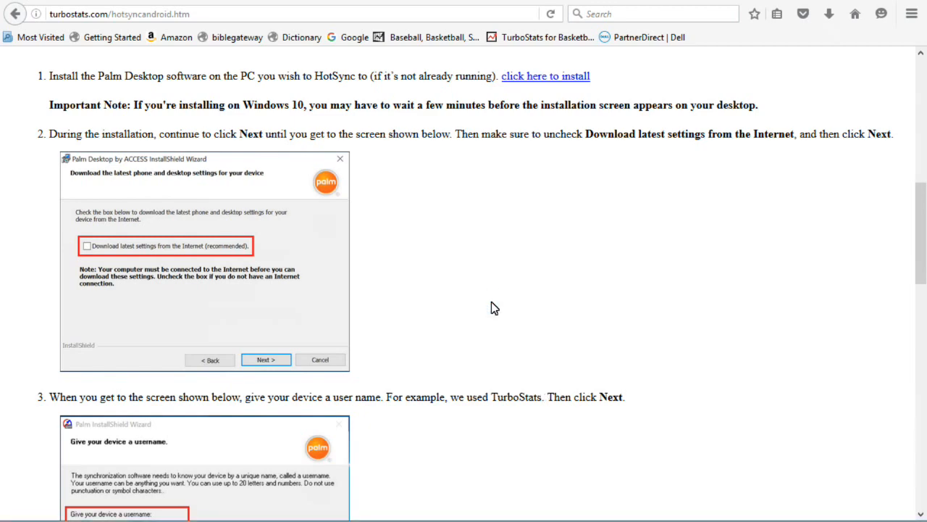
pyautogui.scroll(-10, 493, 308)
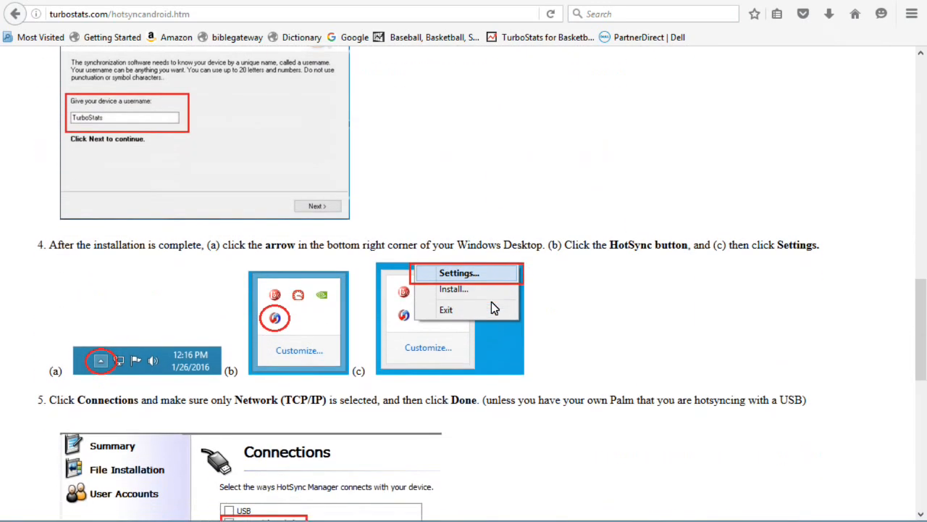
pyautogui.scroll(-2, 492, 303)
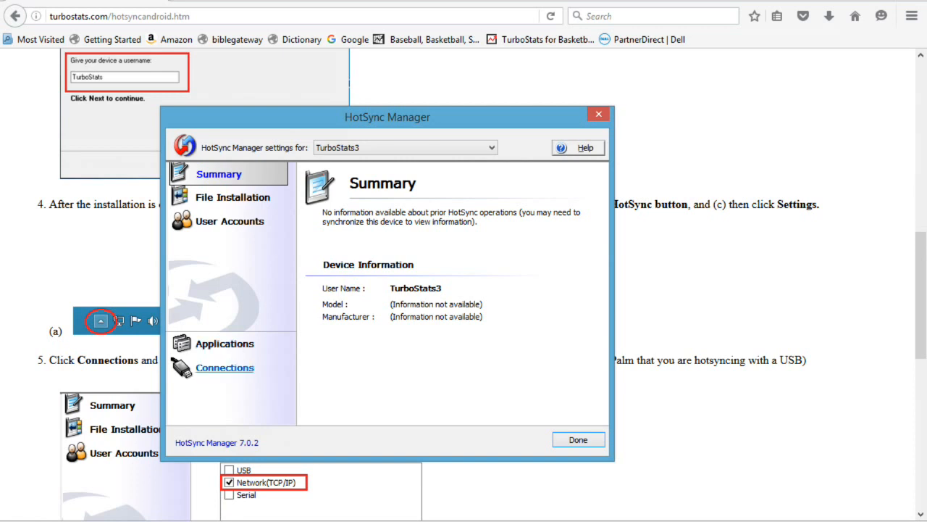
pyautogui.click(225, 367)
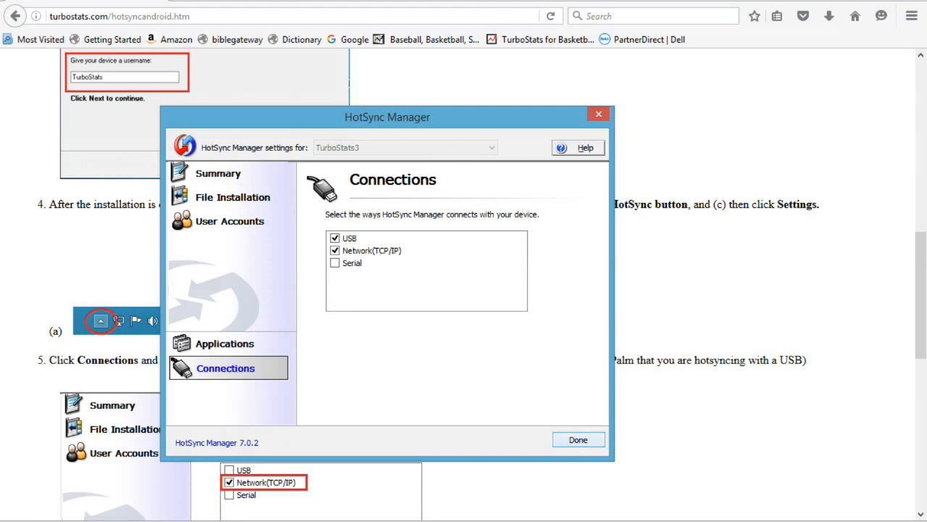
pyautogui.click(578, 440)
# Read the firewall instruction, open the continued instructions page, and review its first steps for the Android device
pyautogui.scroll(-7, 576, 447)
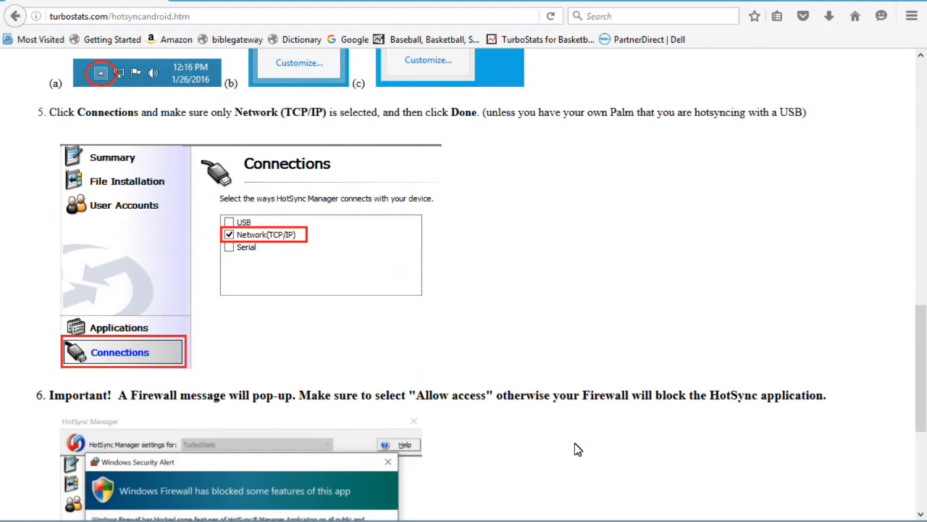
pyautogui.scroll(-1, 576, 445)
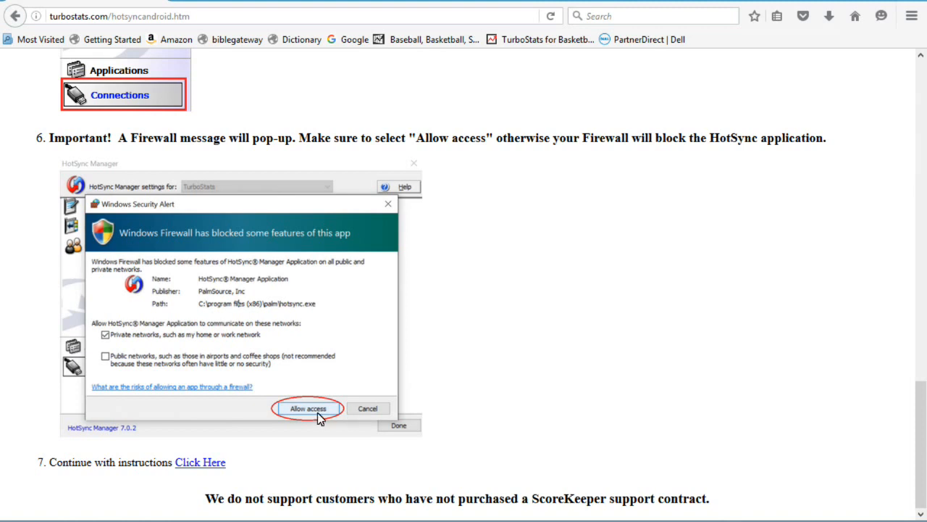
pyautogui.click(203, 465)
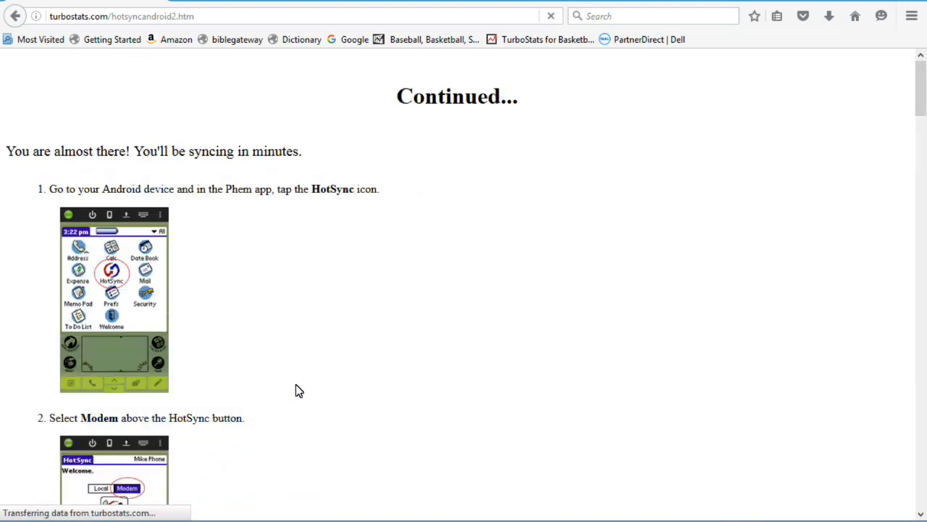
pyautogui.scroll(-1, 359, 351)
pyautogui.scroll(-5, 358, 352)
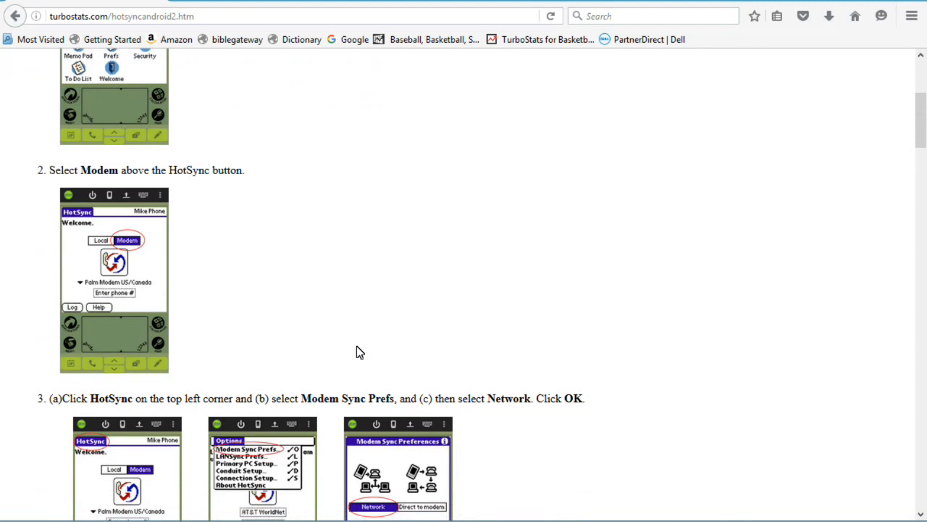
pyautogui.scroll(4, 360, 352)
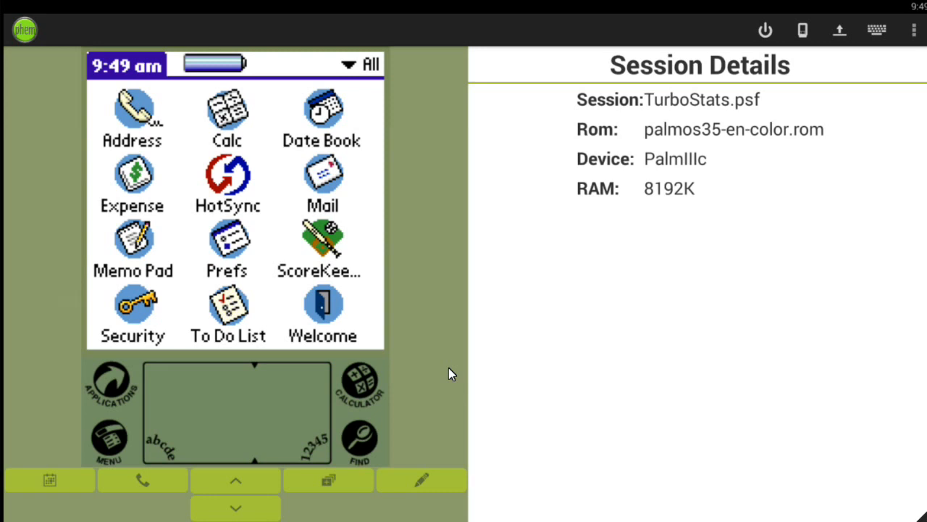
# Switch to the Phem app, set HotSync to Modem, and set its Modem Sync Preferences to Network
pyautogui.click(224, 178)
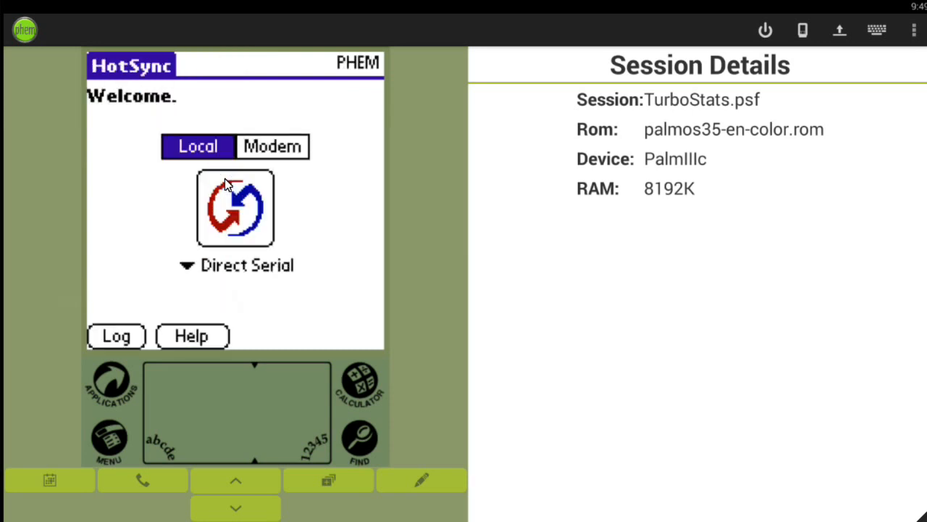
pyautogui.click(282, 152)
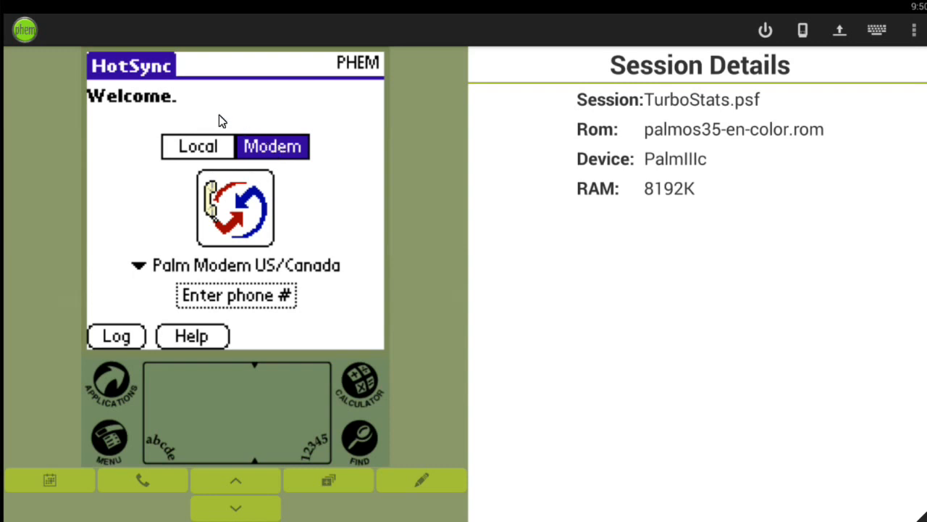
pyautogui.click(141, 73)
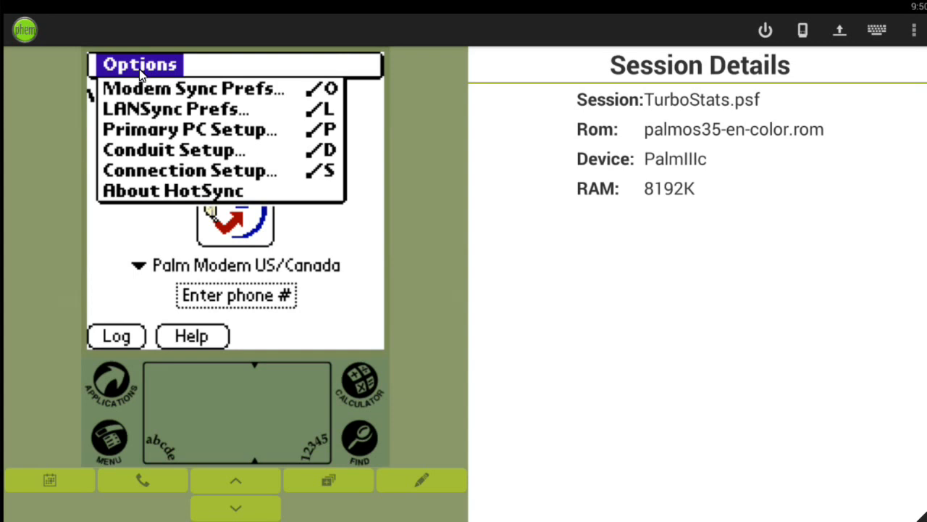
pyautogui.click(143, 90)
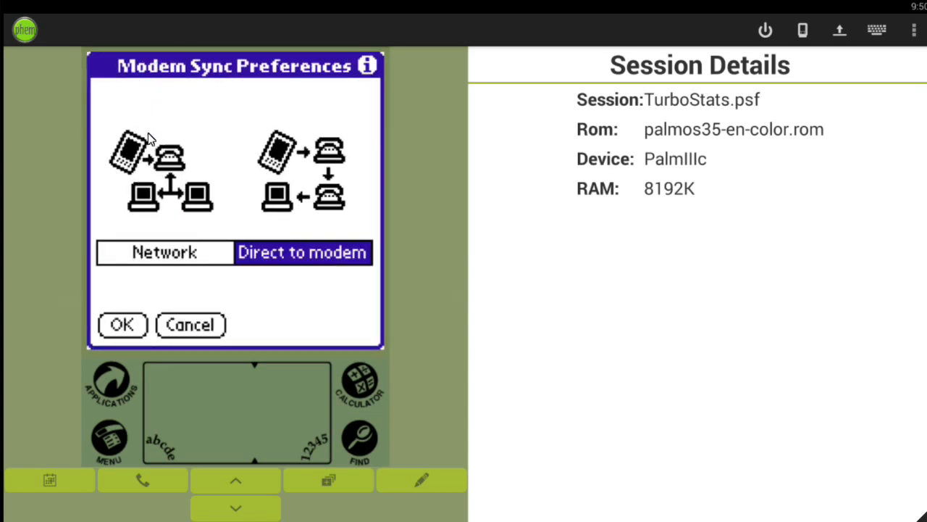
pyautogui.click(166, 261)
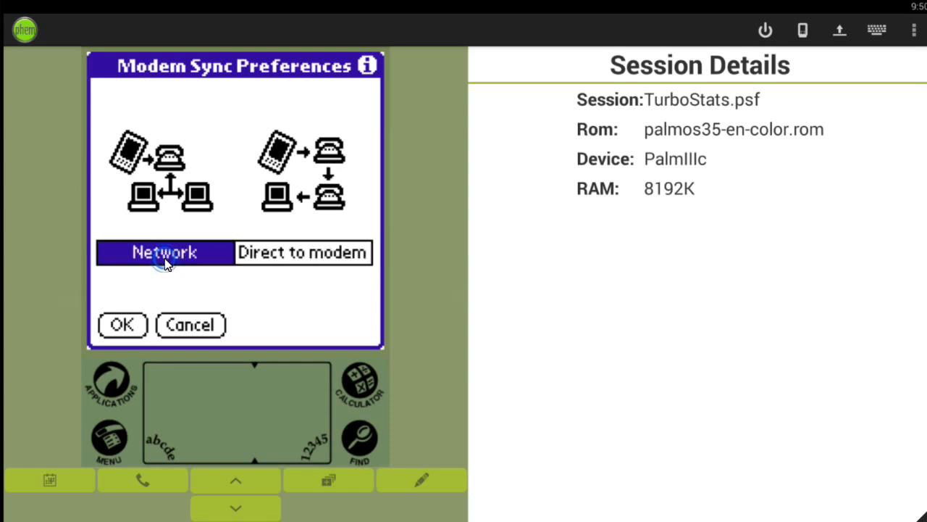
pyautogui.click(123, 325)
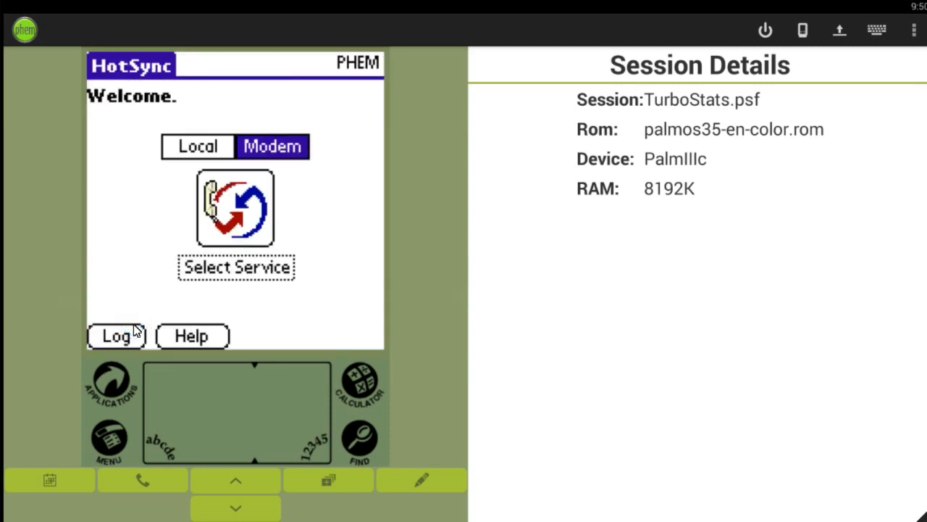
# Select Aimnet as the HotSync network service, leaving the other network preferences at their defaults
pyautogui.click(225, 275)
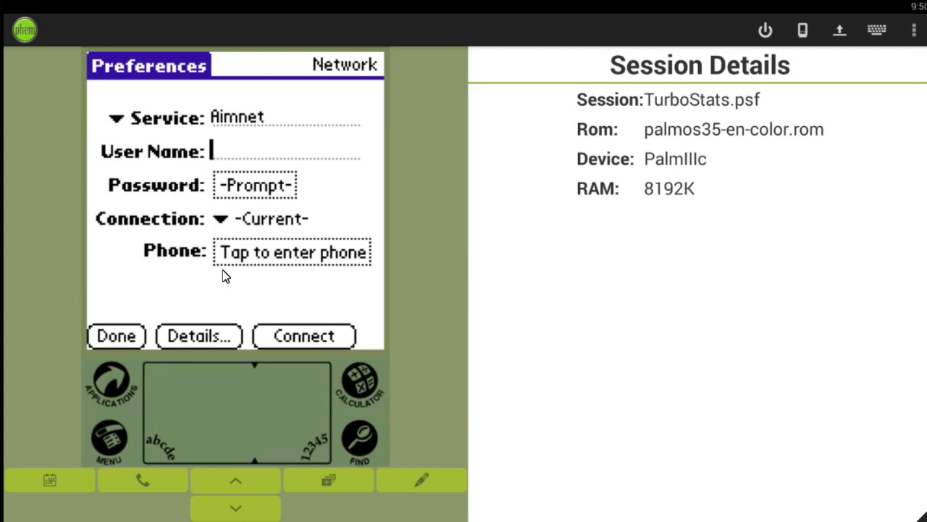
pyautogui.click(134, 337)
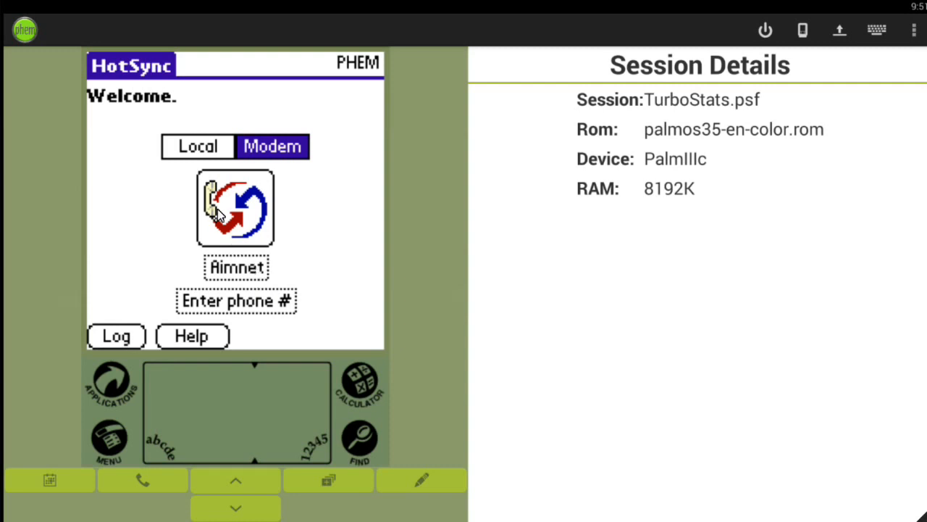
# Use Local HotSync in the LANSync Preferences and accept the dialog
pyautogui.click(150, 75)
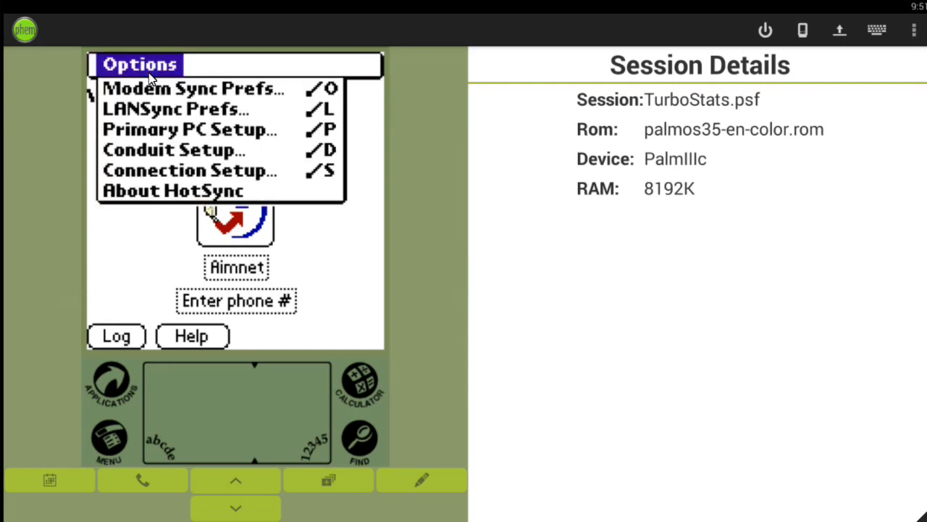
pyautogui.click(150, 110)
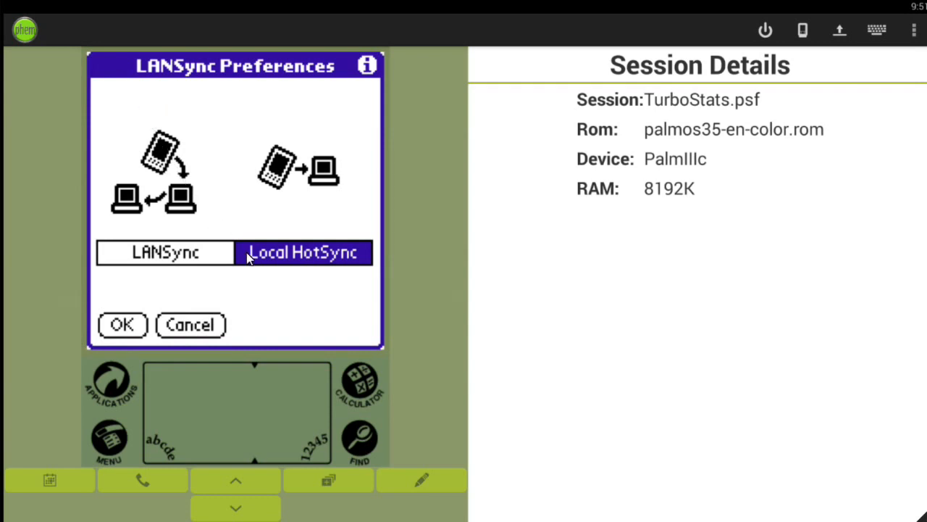
pyautogui.click(123, 325)
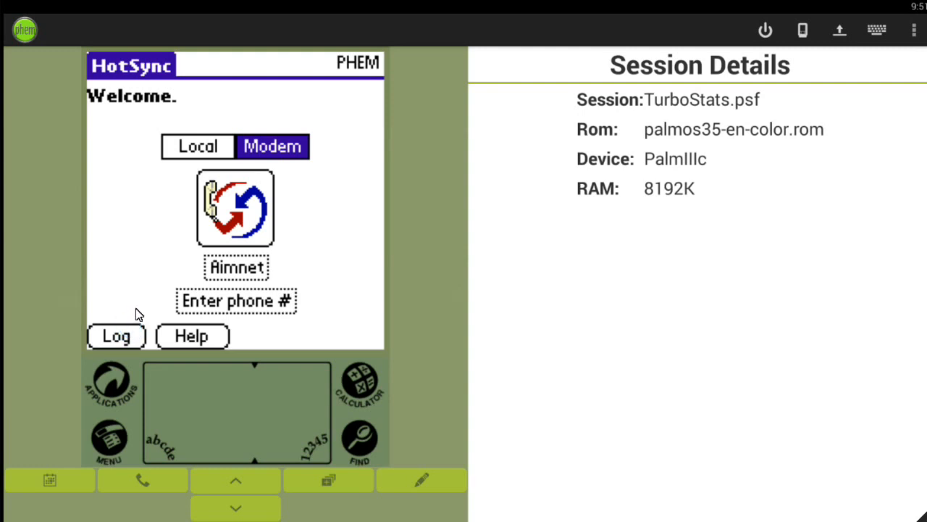
# Open Primary PC Setup, look up the computer name in the Windows System information, and enter idea-PC as the Primary PC Name
pyautogui.click(113, 69)
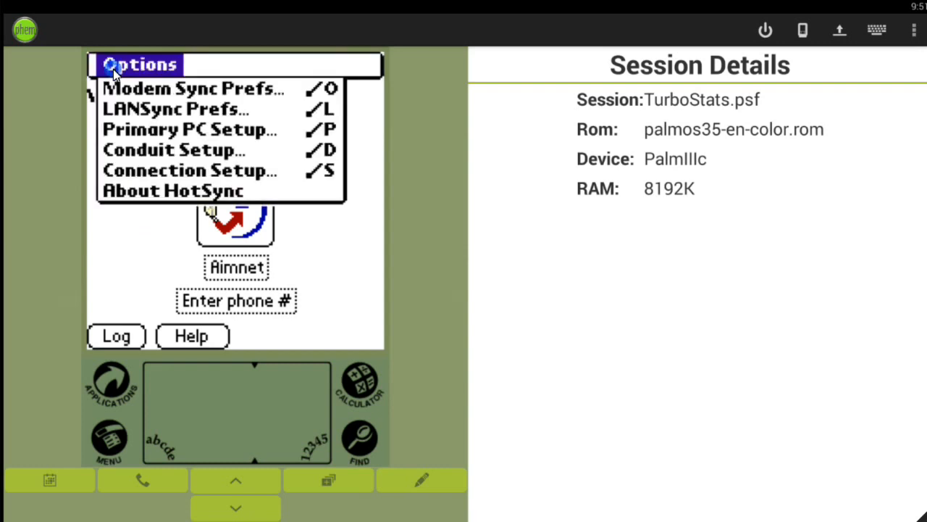
pyautogui.click(121, 136)
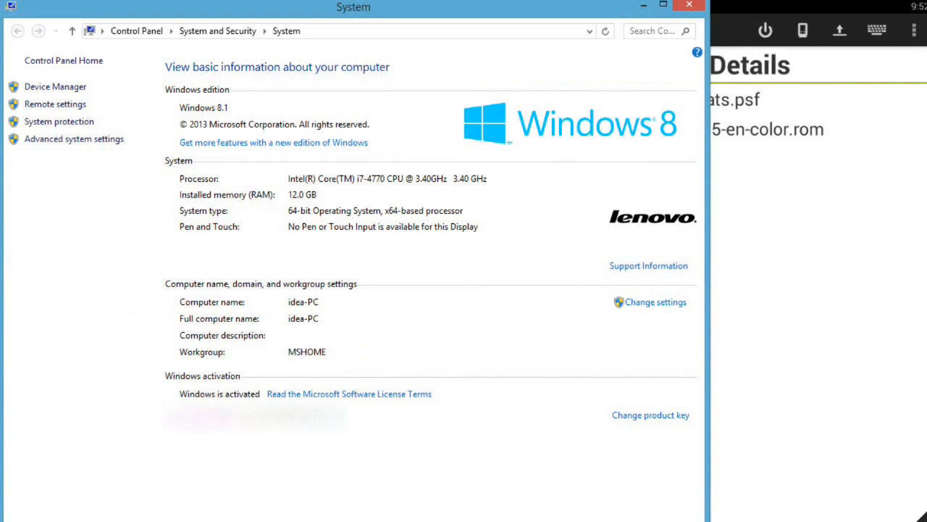
pyautogui.moveTo(708, 521); pyautogui.dragTo(763, 519)
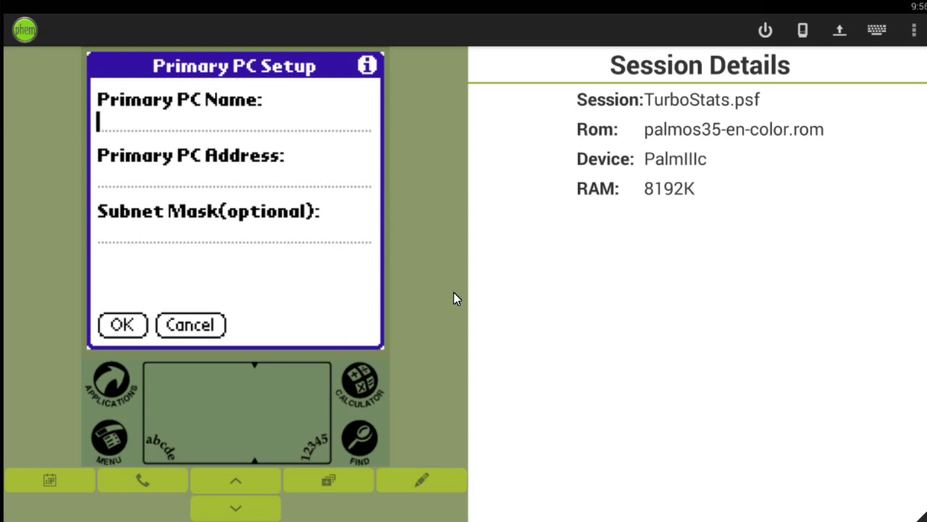
pyautogui.click(206, 124)
pyautogui.write('idea-PC')
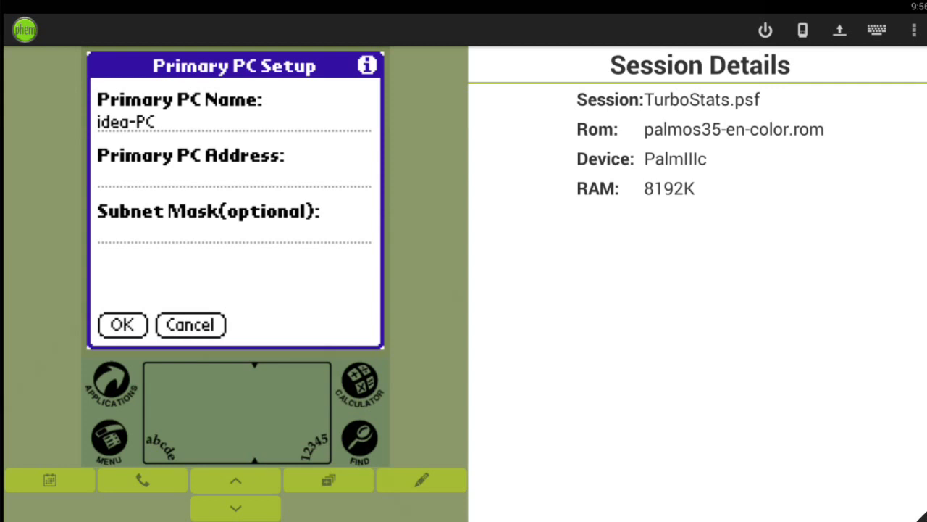
# Switch to the Windows Control Panel, open the network status, and connect the PC to the NETGEAR64 Wi-Fi network
pyautogui.hotkey('alt', 'Tab')
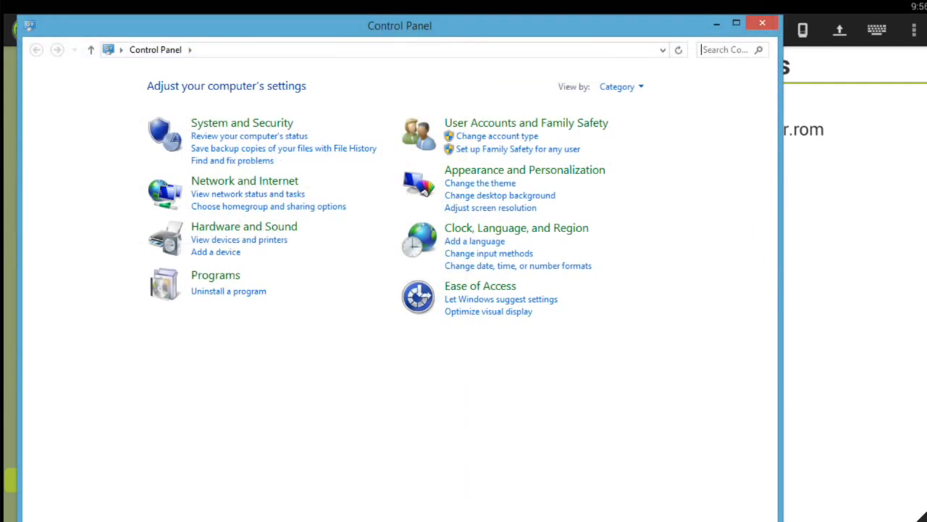
pyautogui.moveTo(787, 521); pyautogui.dragTo(803, 519)
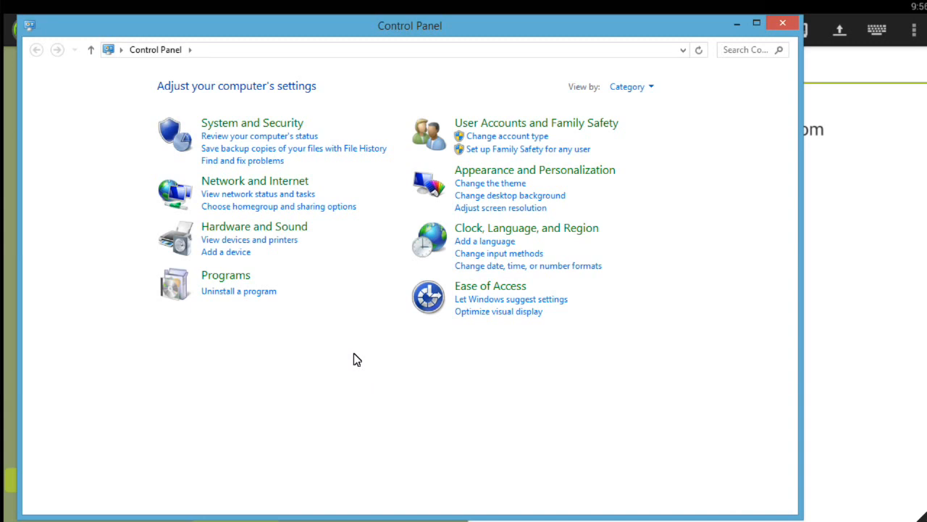
pyautogui.click(256, 196)
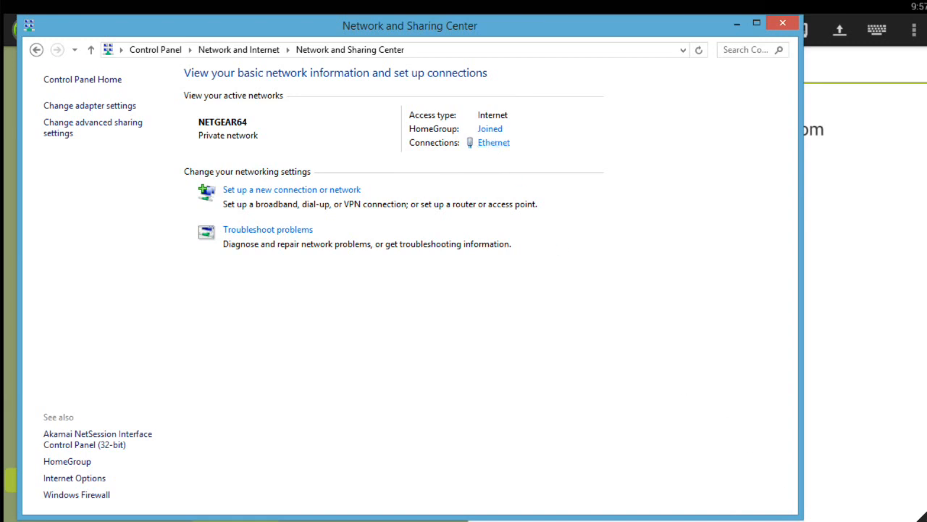
pyautogui.click(926, 521)
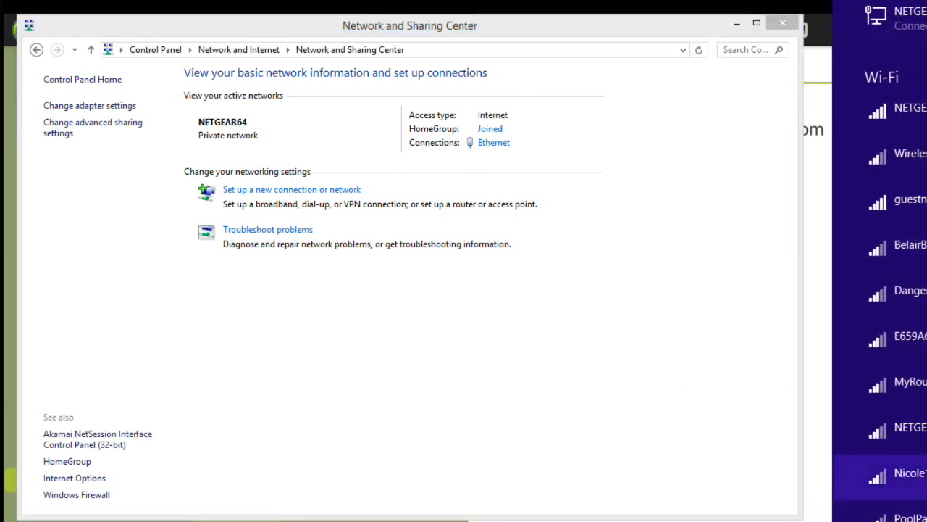
pyautogui.click(910, 111)
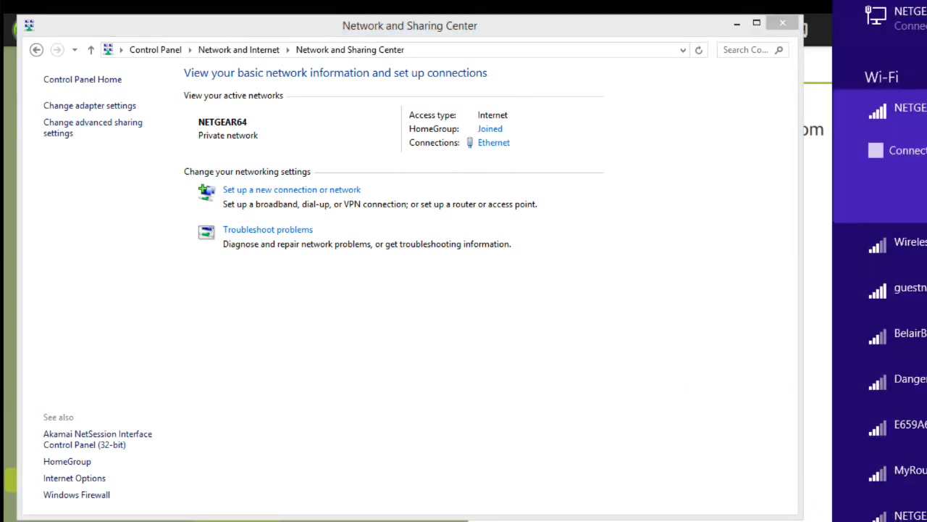
pyautogui.click(926, 196)
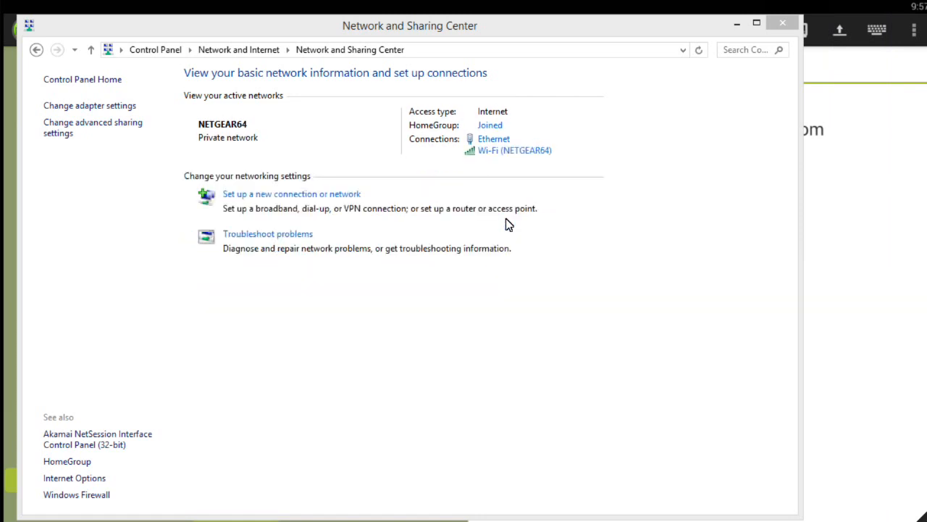
# Look up the Wi-Fi connection's IP address, enter 192.168.1.22 as the Primary PC Address in Phem, and confirm the setup
pyautogui.click(505, 150)
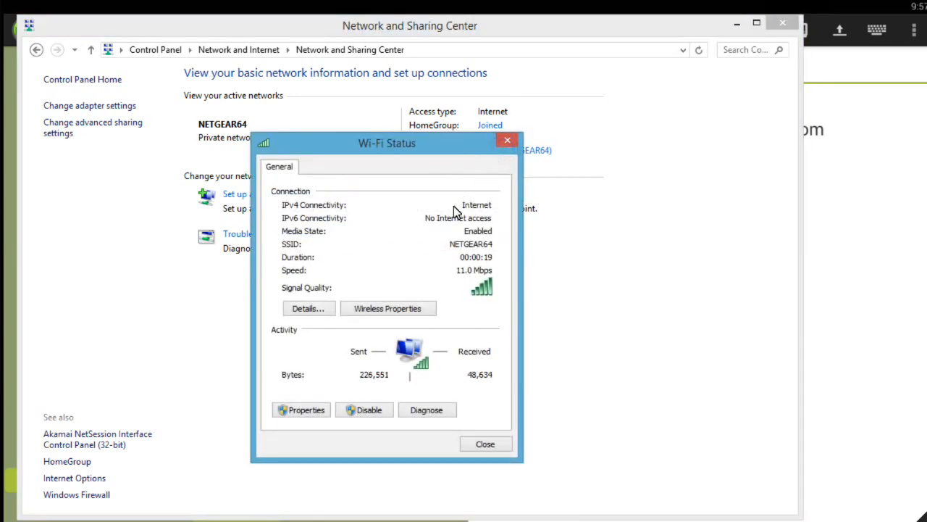
pyautogui.click(308, 308)
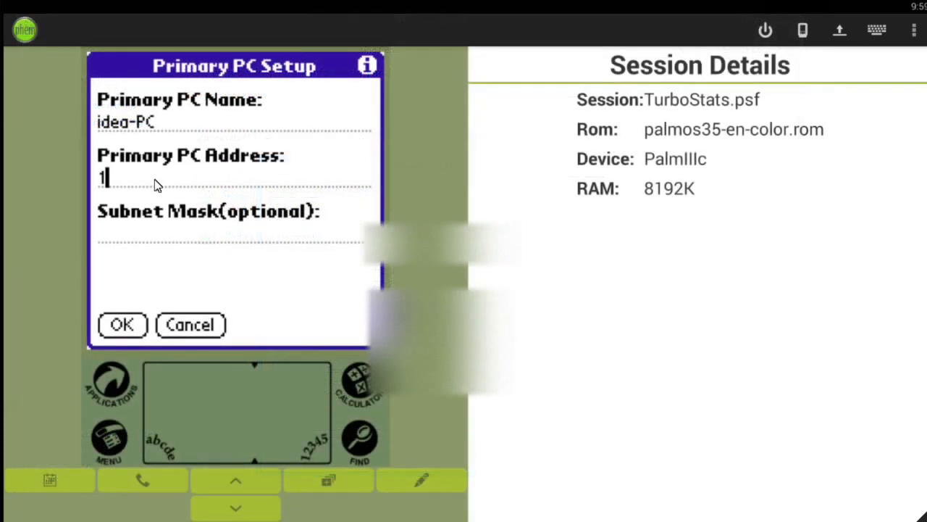
pyautogui.write('92.1')
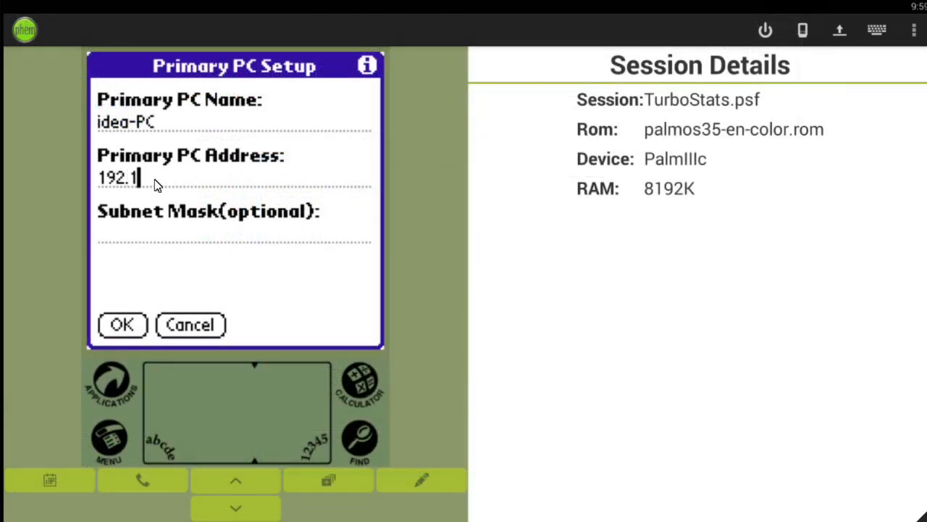
pyautogui.write('68.1.22')
pyautogui.click(121, 331)
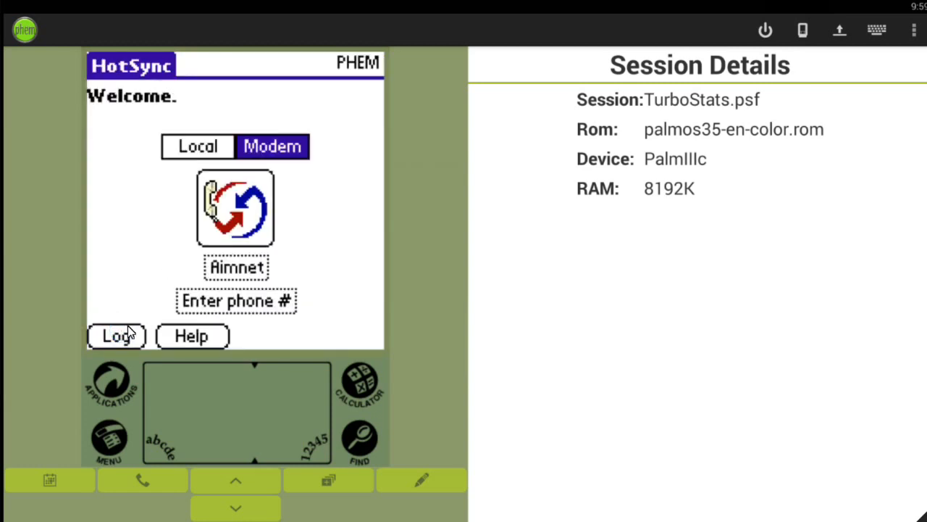
# Start the Modem HotSync and assign the device to the existing user account TurboStats3
pyautogui.click(240, 220)
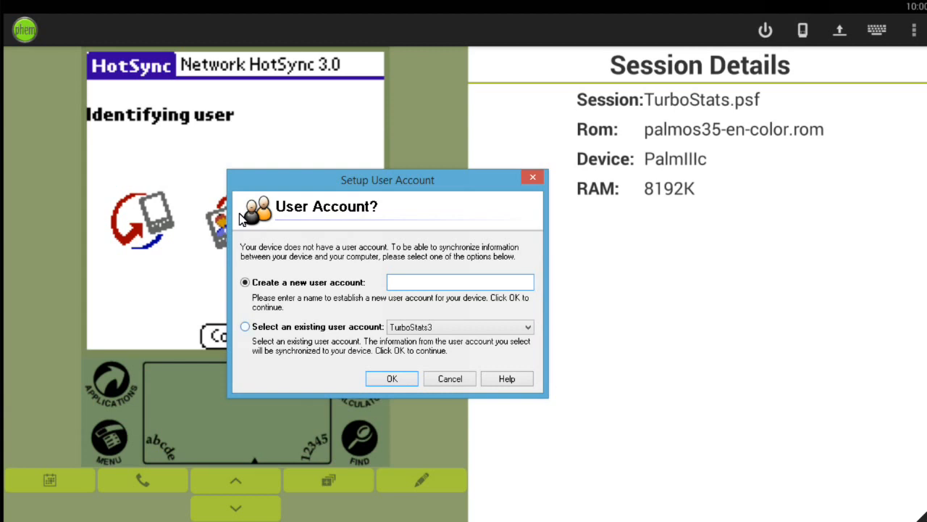
pyautogui.click(245, 327)
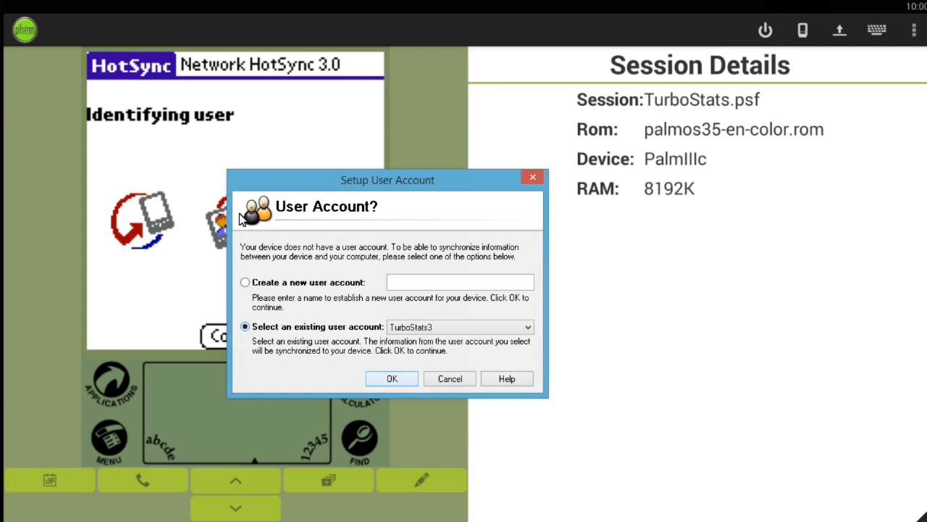
pyautogui.press('Return')
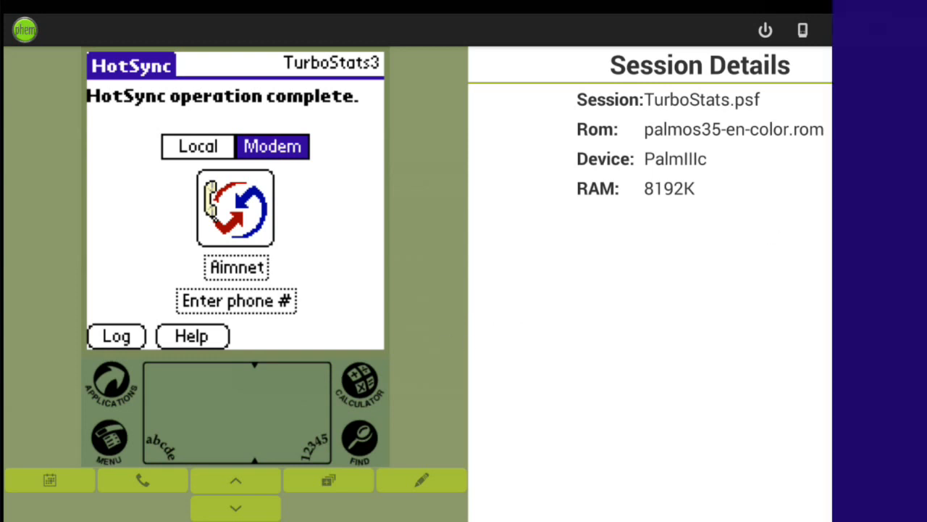
# Check in the Windows Firewall allowed apps that HotSync Manager Application is permitted on private and public networks, and confirm the settings
pyautogui.write('firewall')
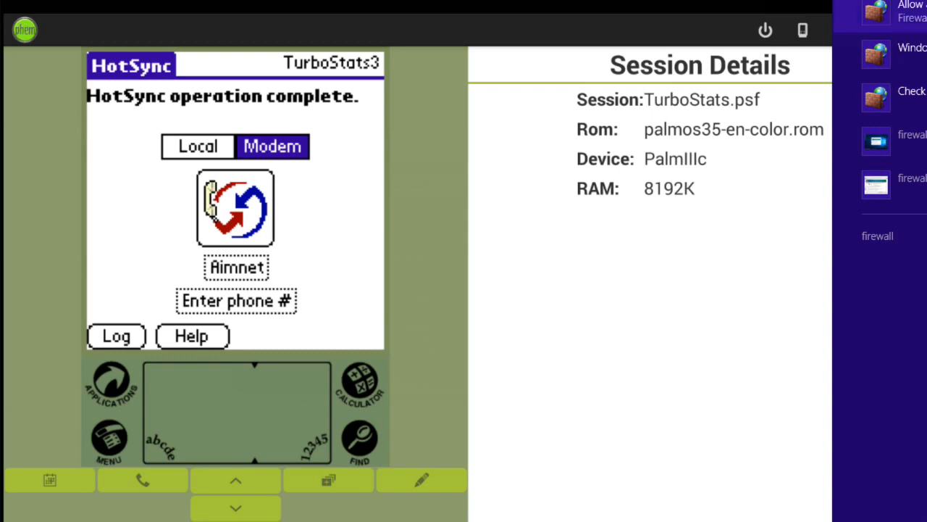
pyautogui.click(895, 11)
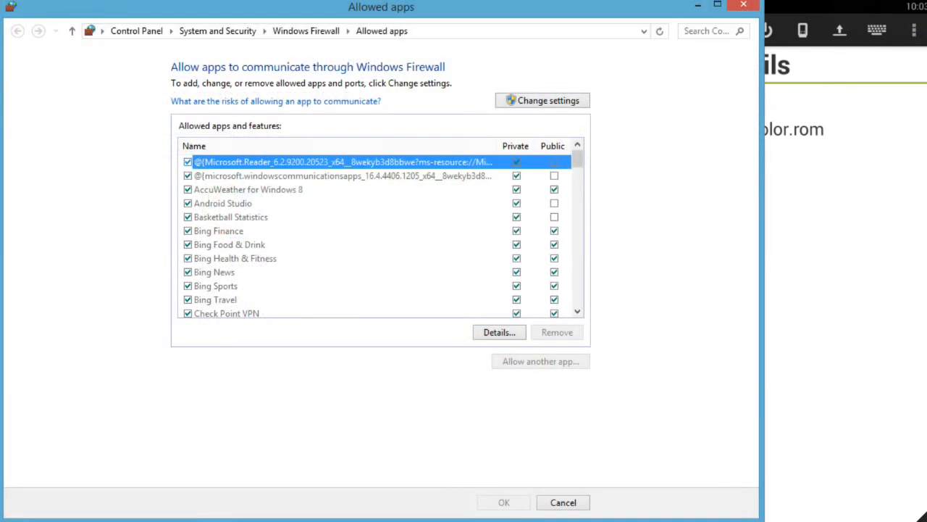
pyautogui.moveTo(569, 10); pyautogui.dragTo(572, 13)
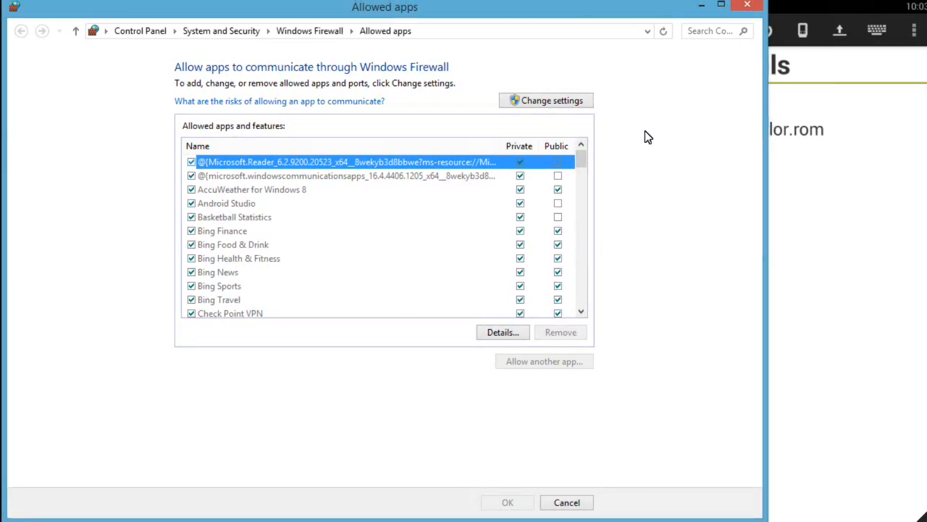
pyautogui.moveTo(582, 158); pyautogui.dragTo(582, 203)
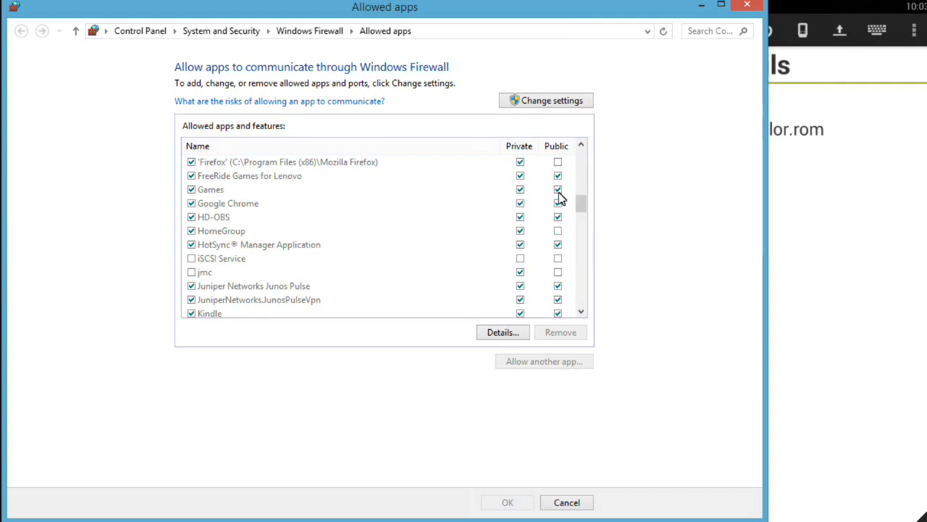
pyautogui.click(547, 104)
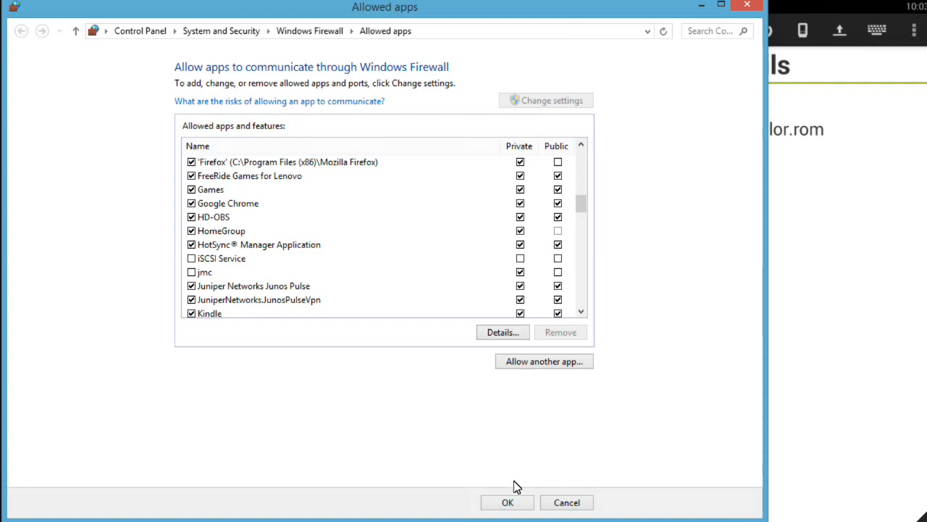
pyautogui.click(508, 503)
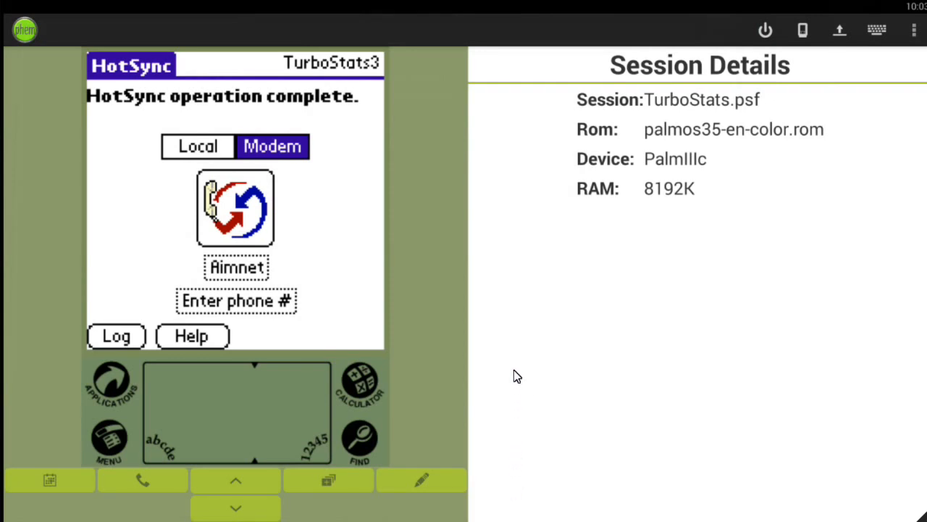
# Return to the Palm applications screen and perform a soft reset of the emulated device
pyautogui.click(113, 387)
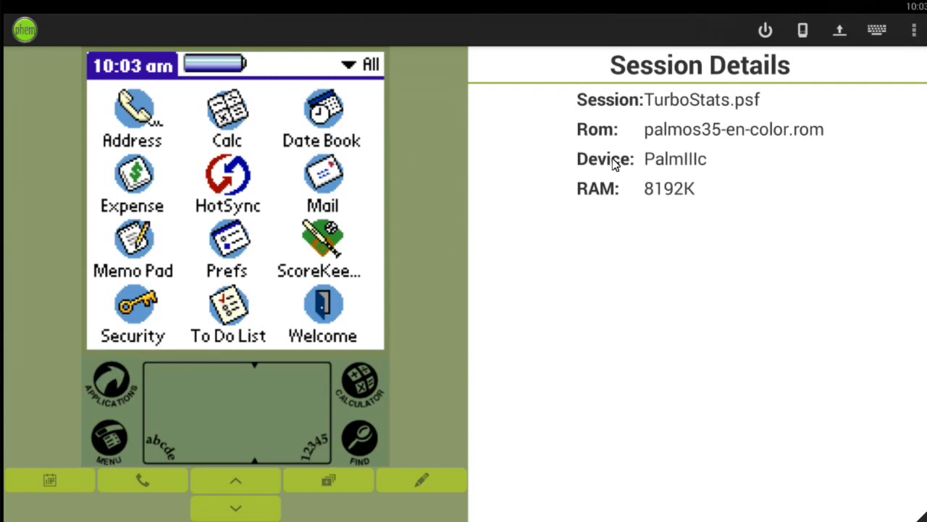
pyautogui.click(914, 30)
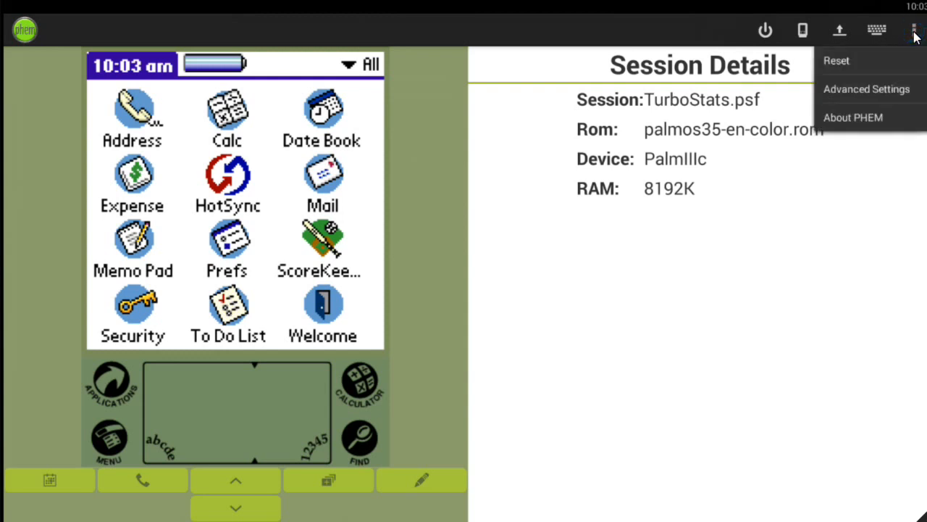
pyautogui.click(892, 68)
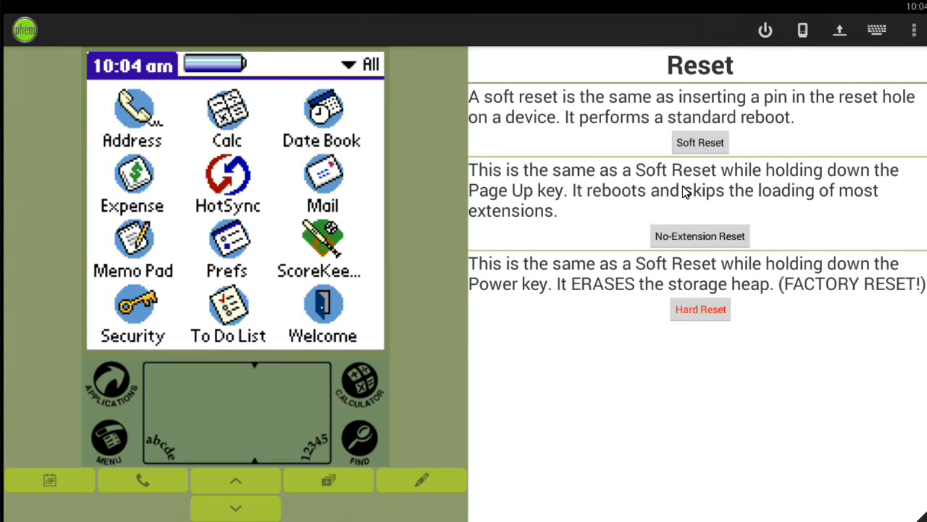
pyautogui.click(699, 144)
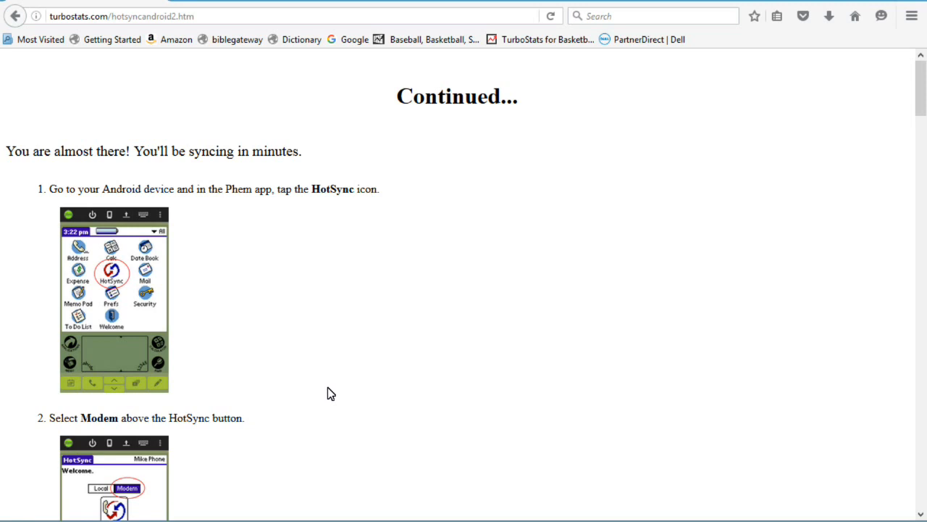
# Switch to the browser instructions, download ScoreKeeper7.exe from the final step, and launch the downloaded installer
pyautogui.click(386, 351)
pyautogui.scroll(-20, 386, 355)
pyautogui.scroll(-20, 386, 355)
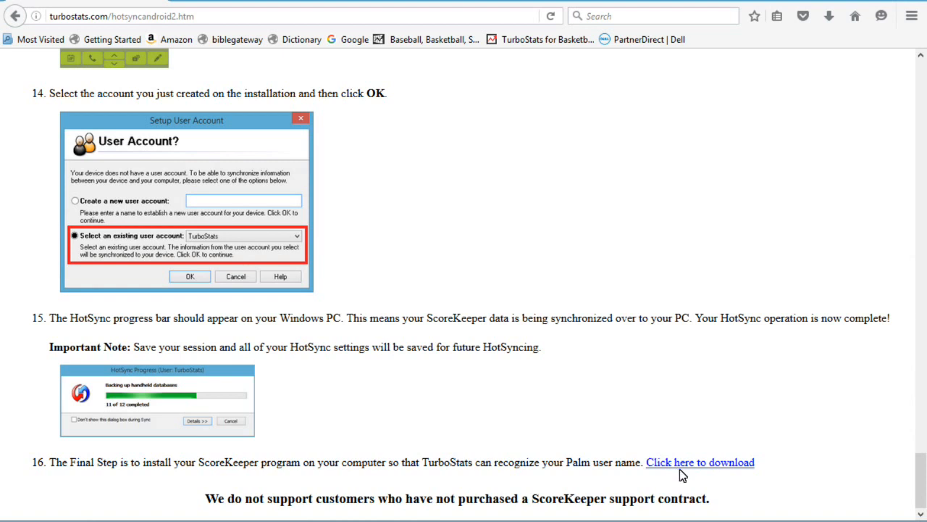
pyautogui.click(697, 463)
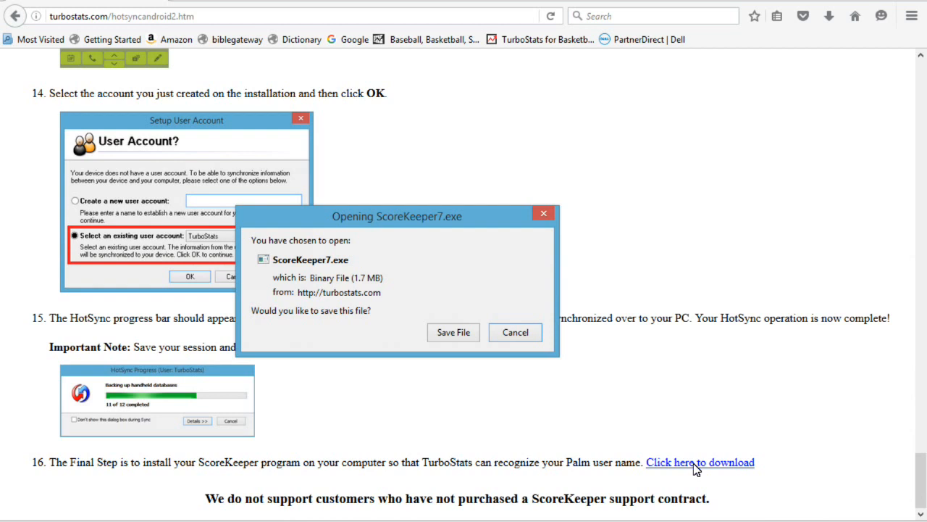
pyautogui.click(464, 332)
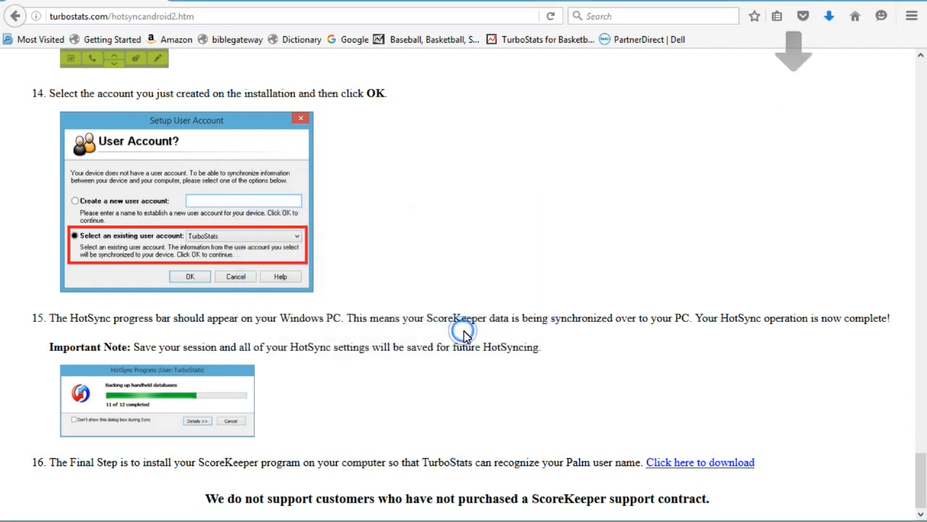
pyautogui.click(829, 16)
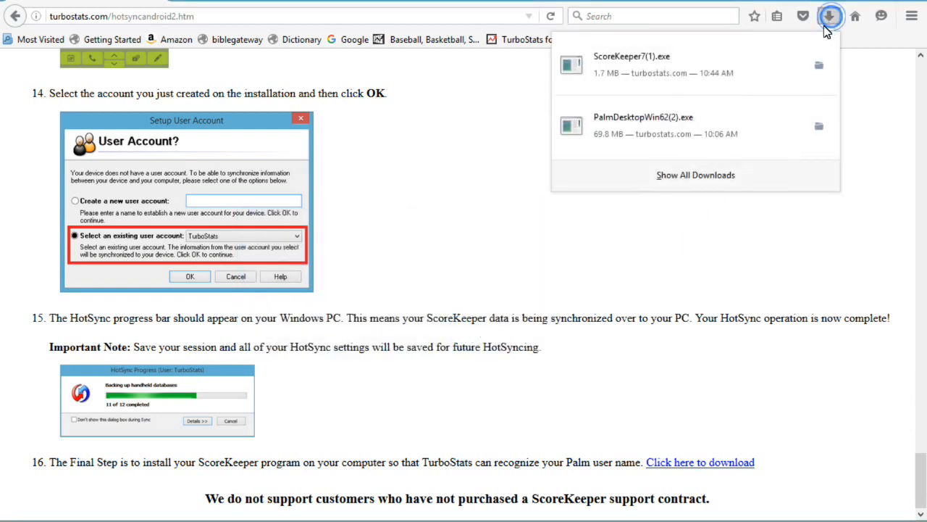
pyautogui.click(701, 73)
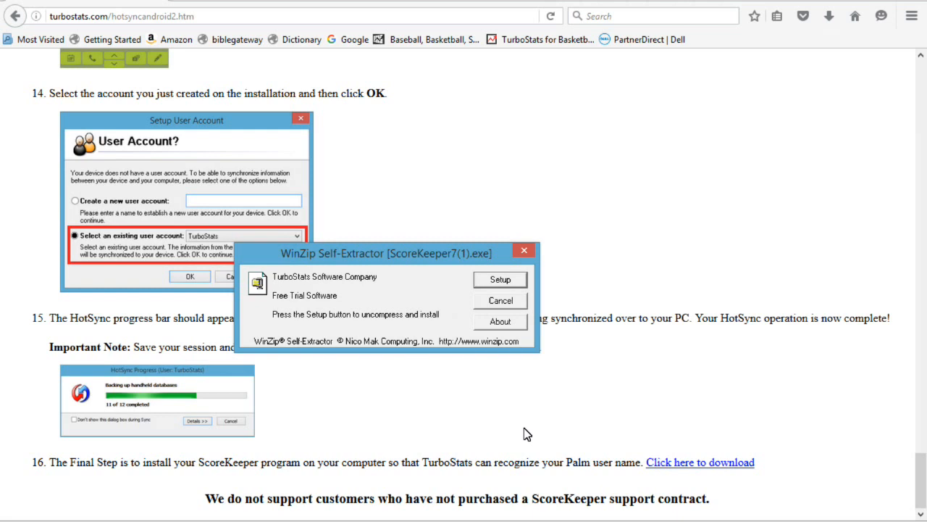
# Try to install TurboStats ScoreKeeper with its setup program, accepting the license and the destination folder c:\winstats\pilot\
pyautogui.press('Return')
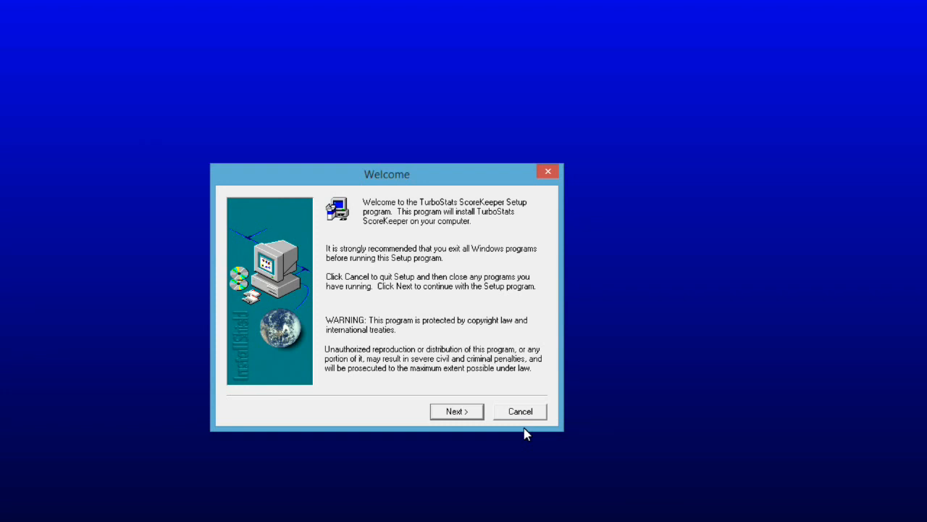
pyautogui.press('Return')
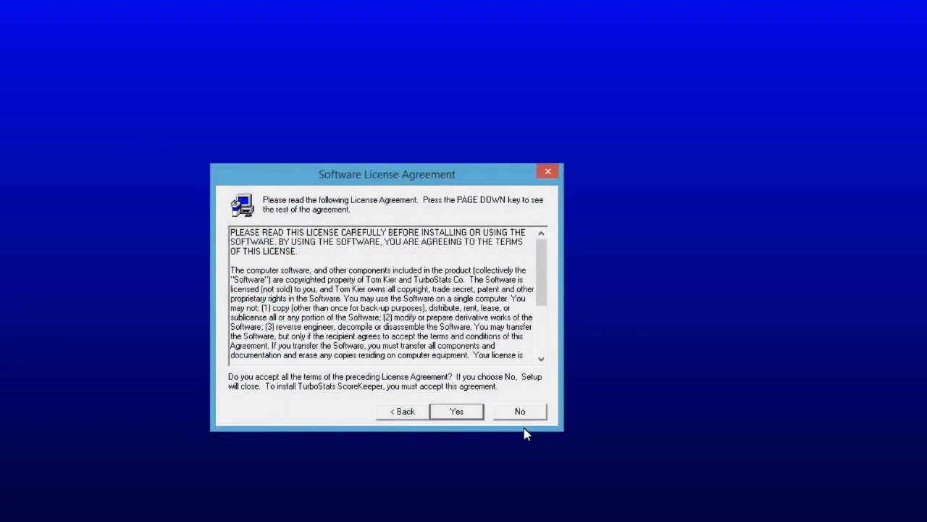
pyautogui.press('Return')
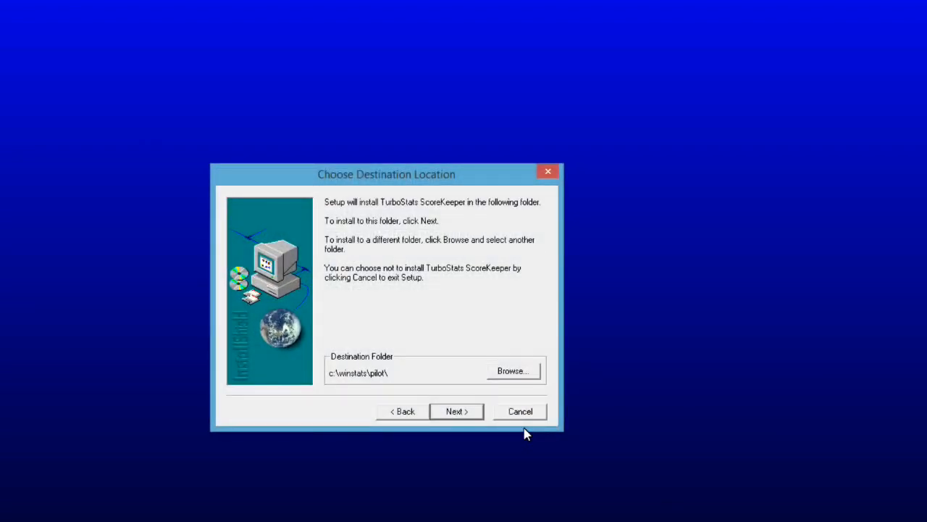
pyautogui.press('Return')
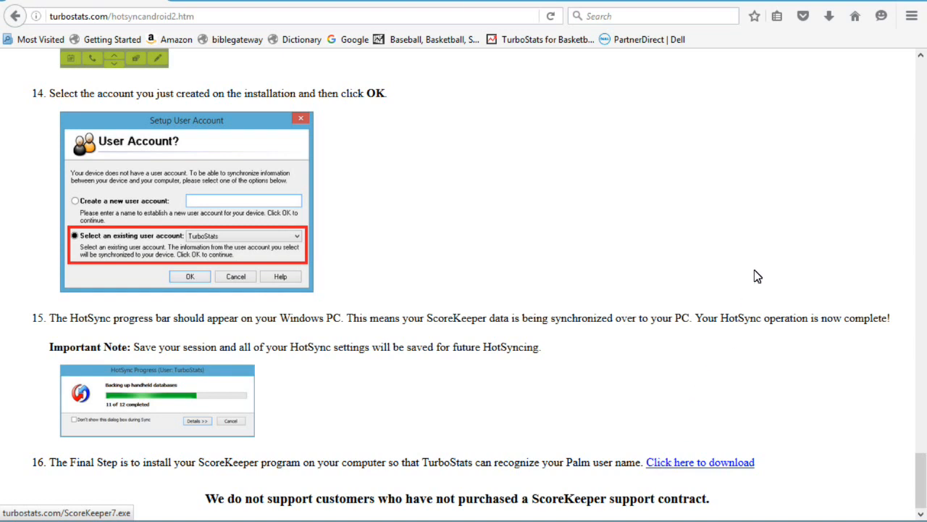
# Relaunch the downloaded ScoreKeeper7(1).exe from the browser's downloads and start its setup
pyautogui.click(828, 17)
pyautogui.click(665, 77)
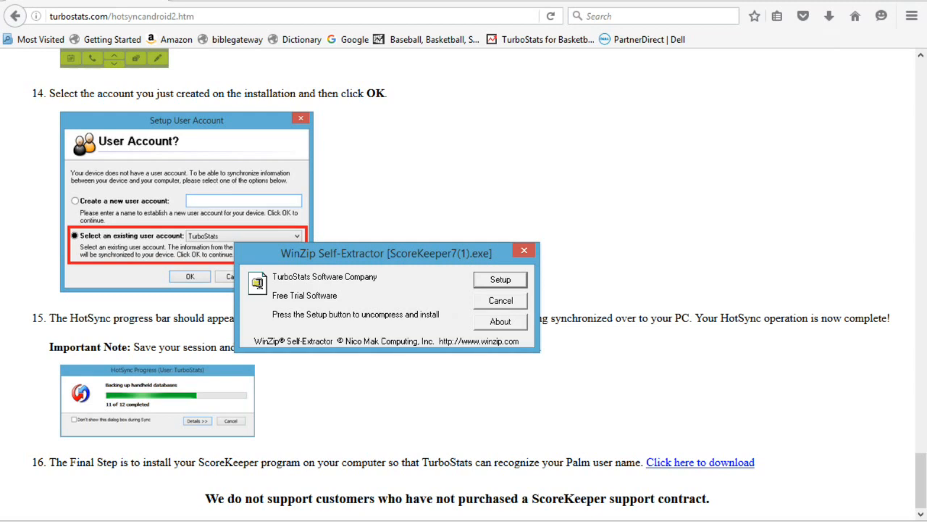
pyautogui.click(500, 279)
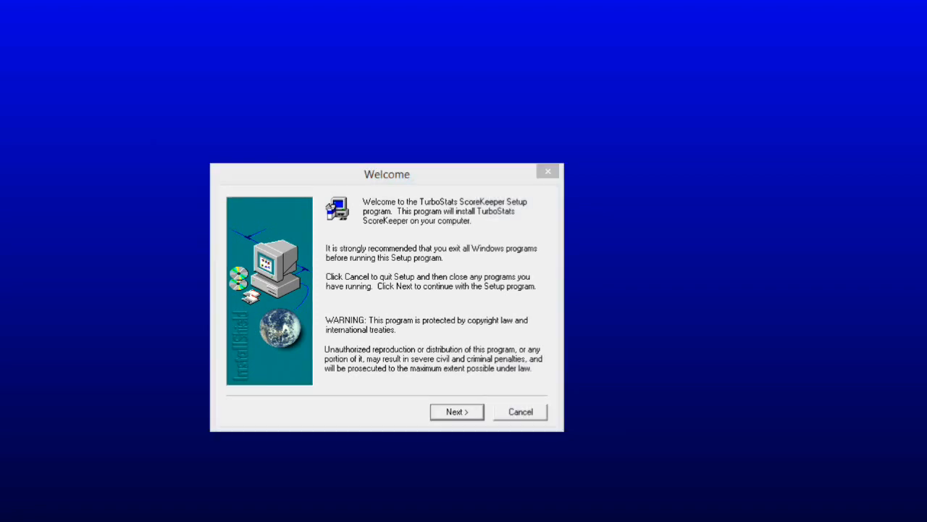
# Accept the license, install ScoreKeeper into c:\winstats\pilot\, and finish the setup without restarting the computer
pyautogui.press('Return')
pyautogui.press('Return')
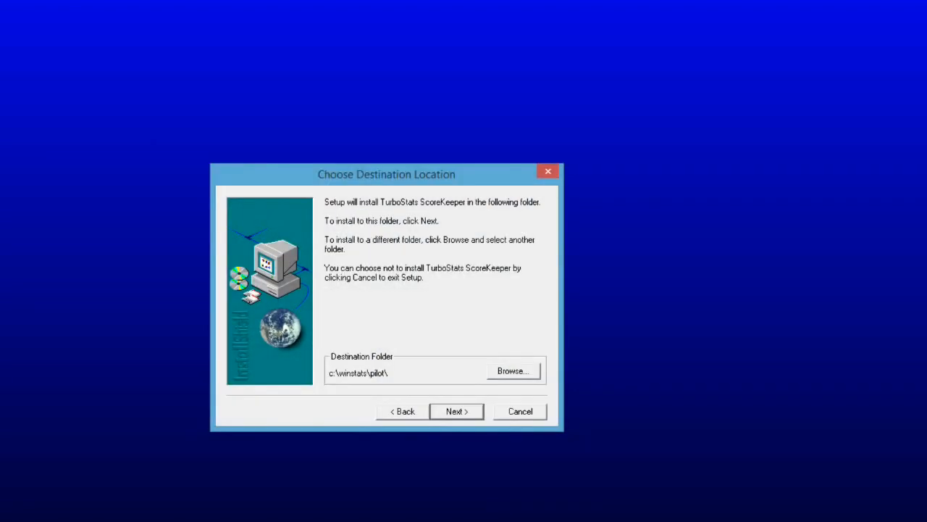
pyautogui.press('Return')
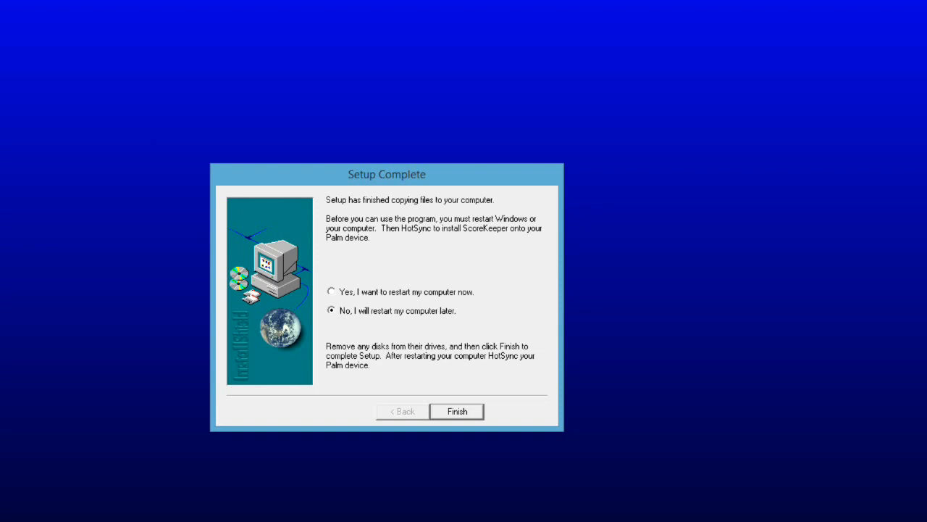
pyautogui.press('Return')
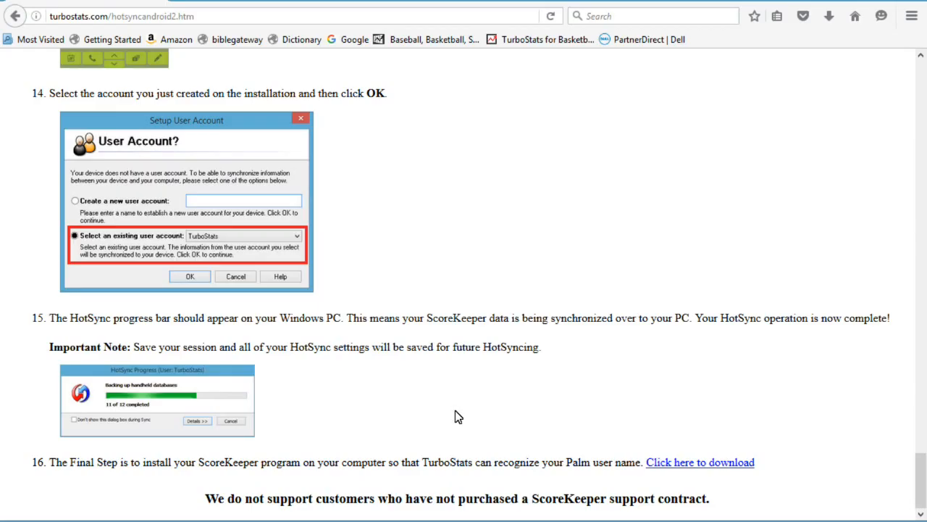